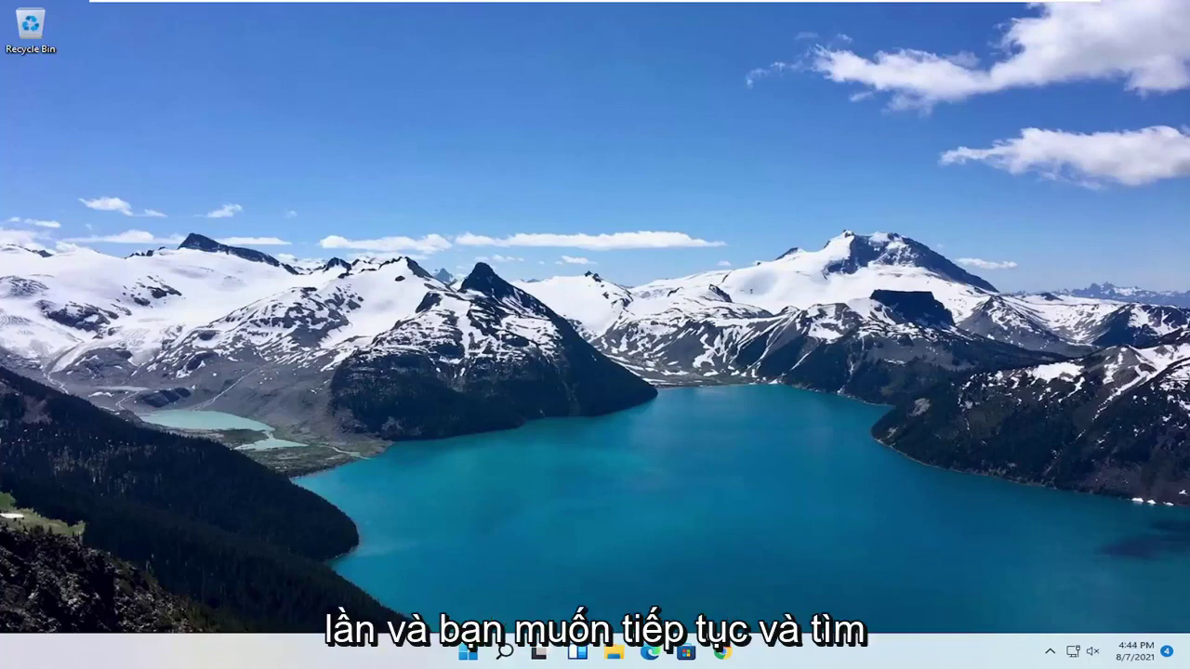
Step: Search Windows for "group policy" and launch Edit group policy
left_click(506, 653)
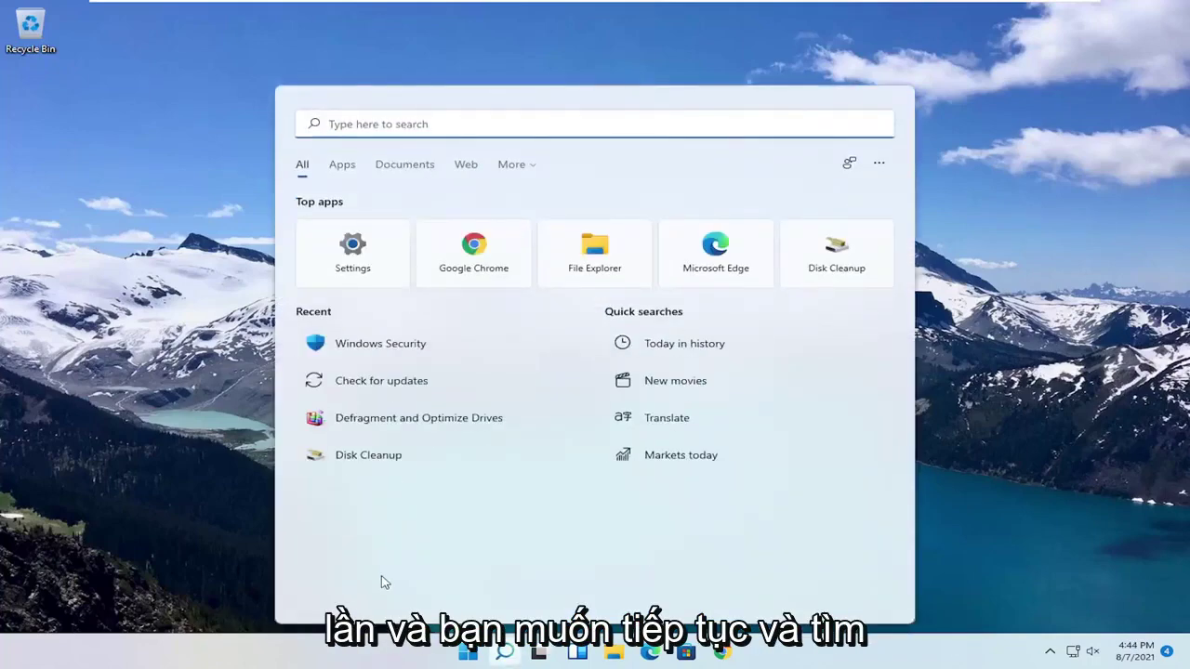
type("group policy")
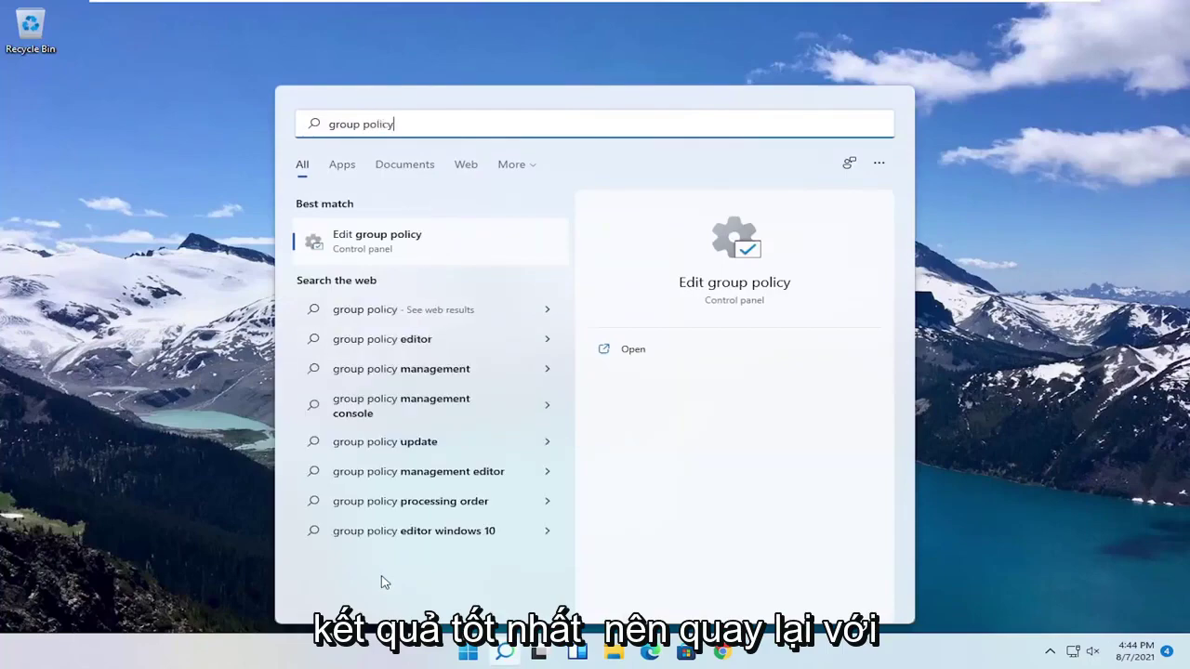
left_click(354, 240)
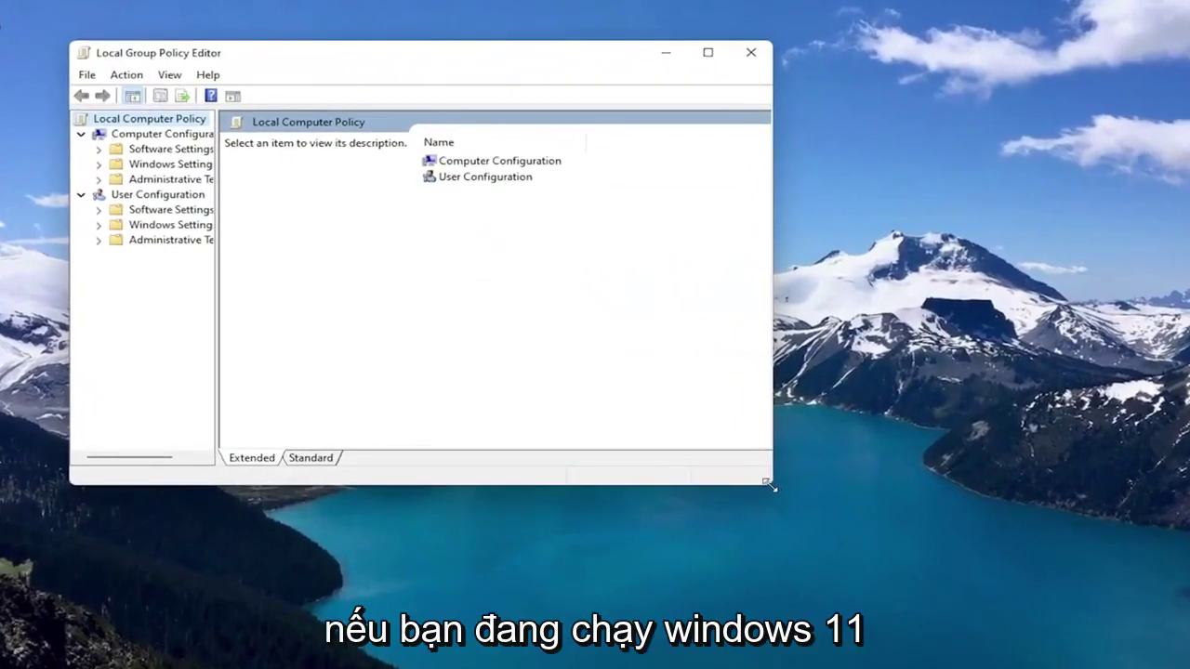
Step: Enlarge the editor window, widen the policy tree pane and shift the window right
left_click_drag(771, 484, 964, 595)
left_click_drag(216, 324, 310, 333)
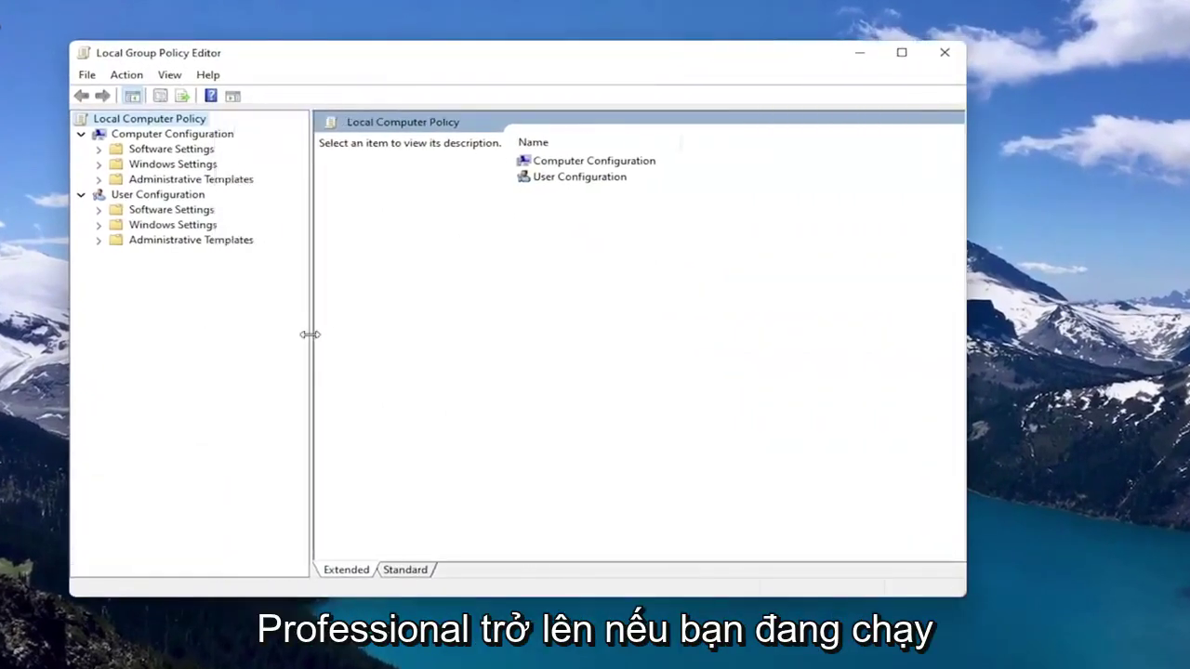
left_click_drag(393, 59, 499, 66)
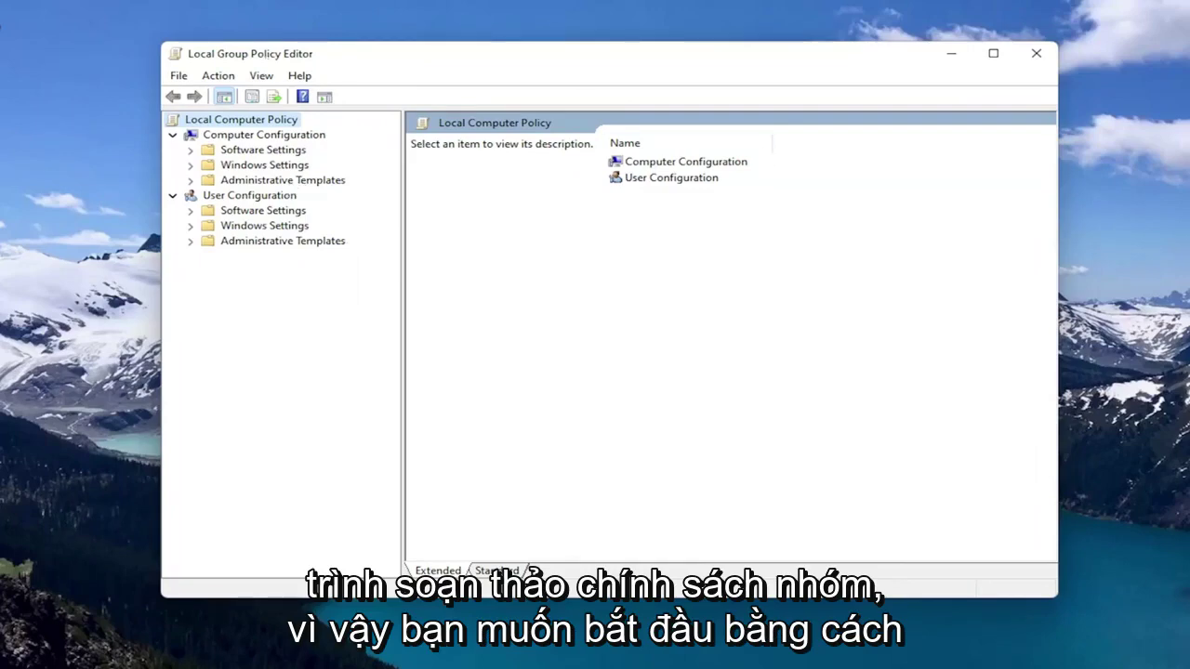
Step: Expand Computer Configuration > Administrative Templates > Windows Components in the policy tree
left_click(243, 135)
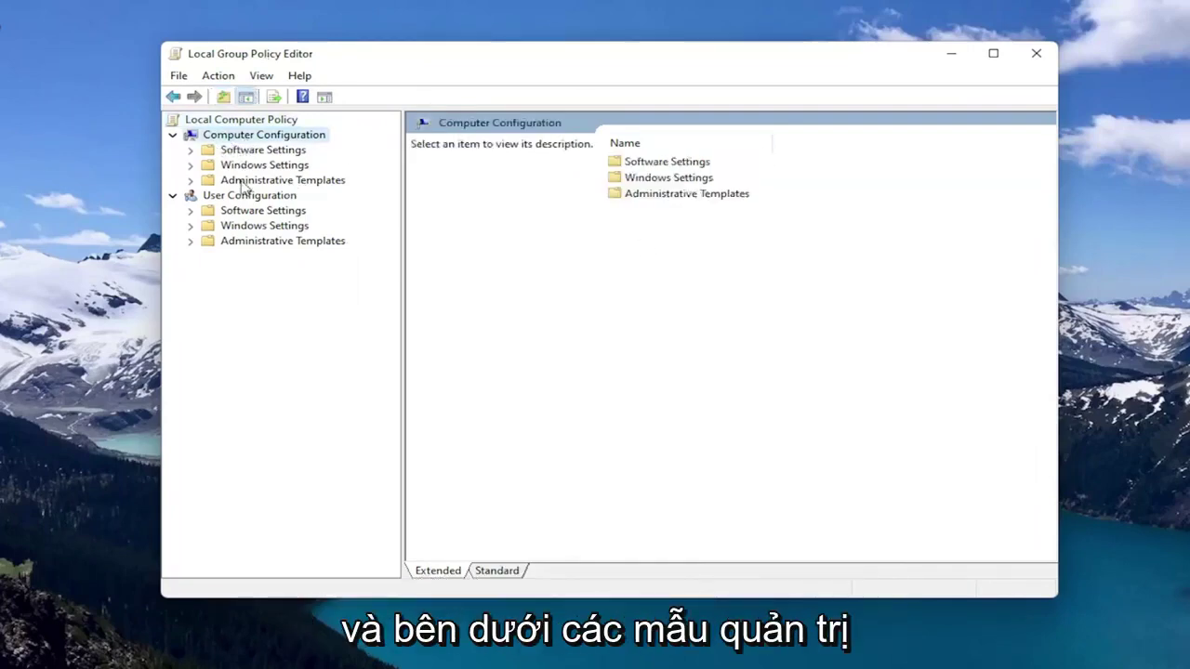
left_click(243, 181)
double_click(244, 181)
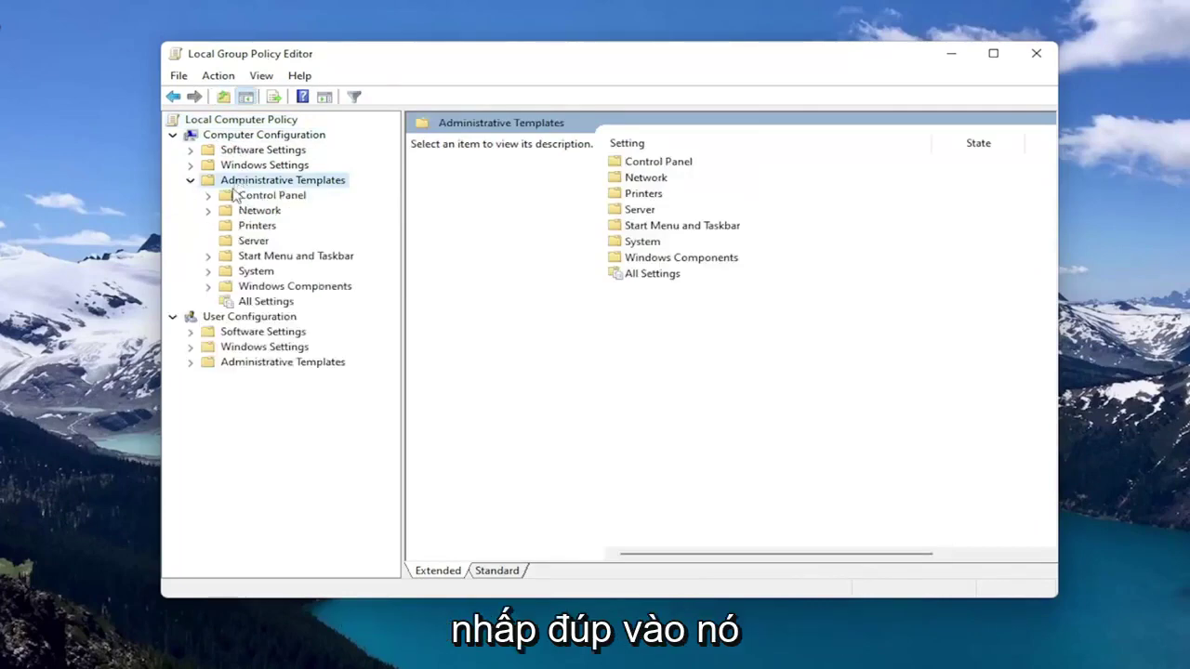
left_click(261, 290)
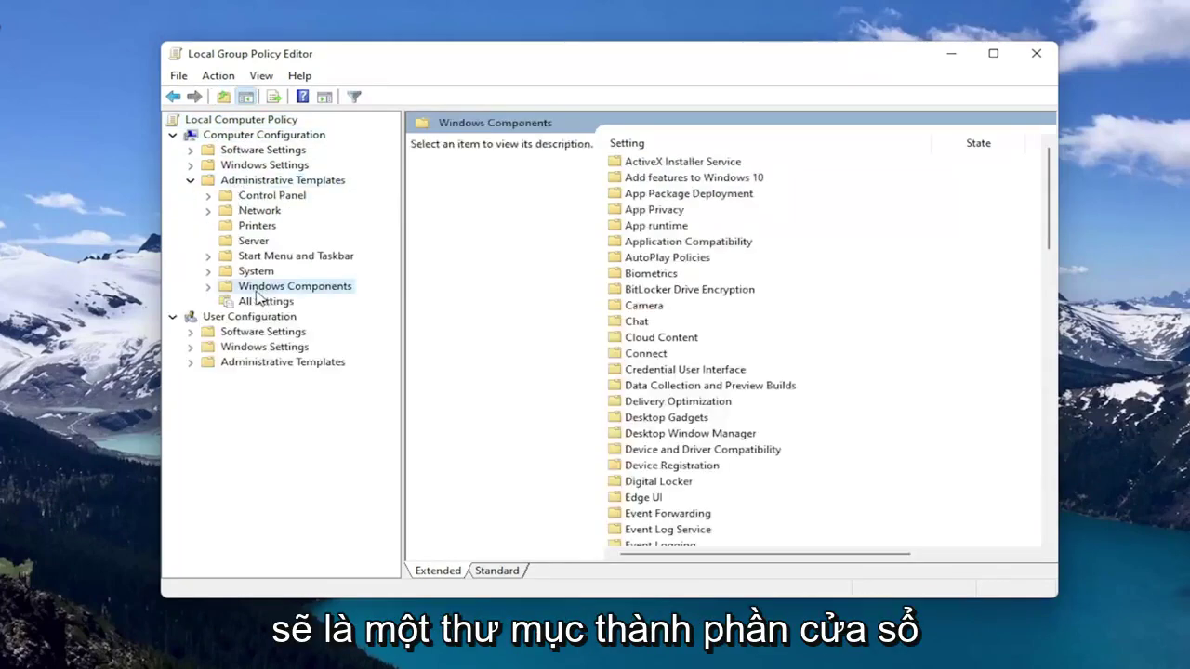
double_click(263, 291)
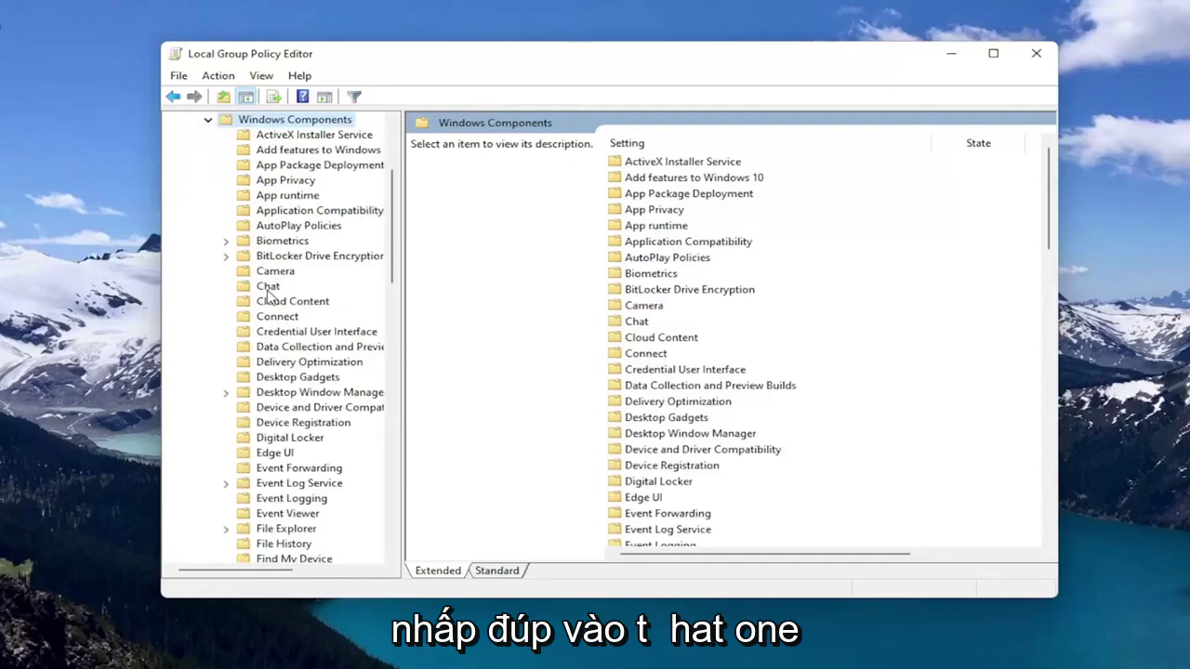
Step: Open the Microsoft Defender Antivirus folder and its 'Turn off Microsoft Defender Antivirus' policy
scroll(316, 385, "down", 14)
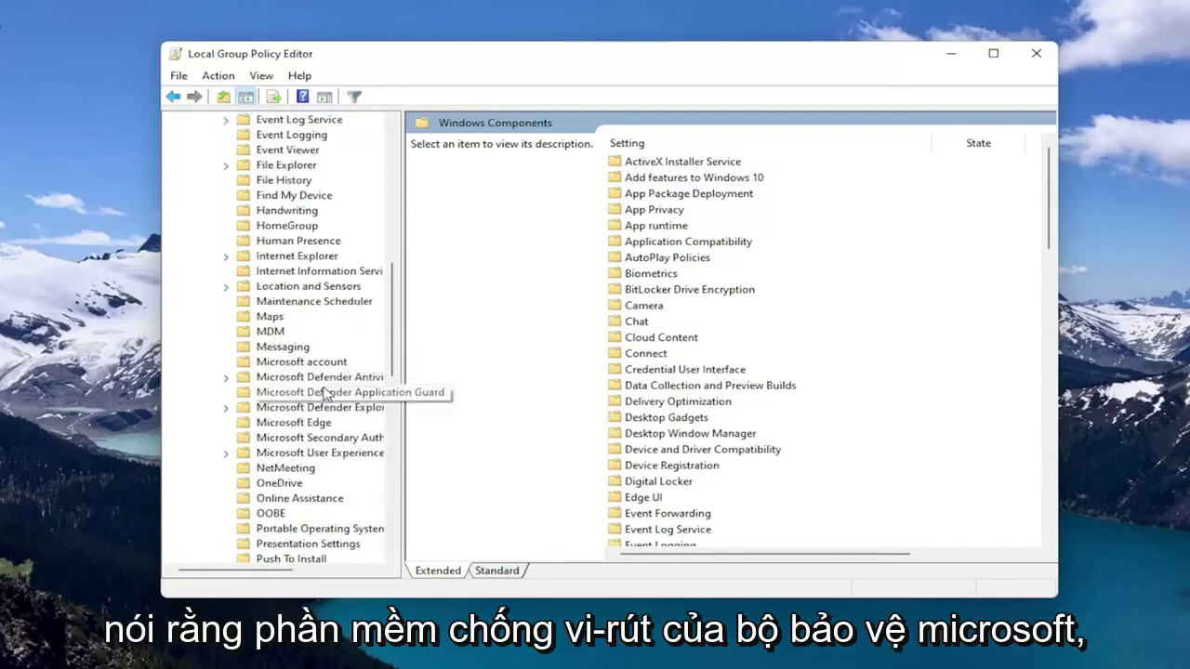
scroll(324, 401, "up", 5)
double_click(316, 332)
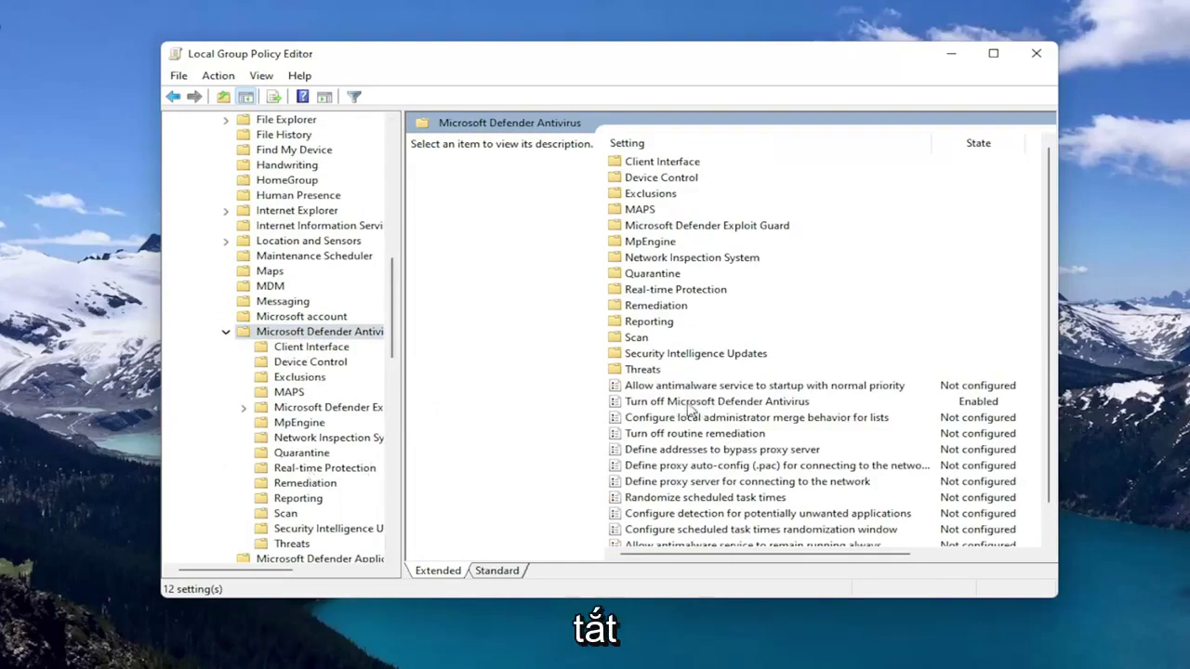
left_click(783, 409)
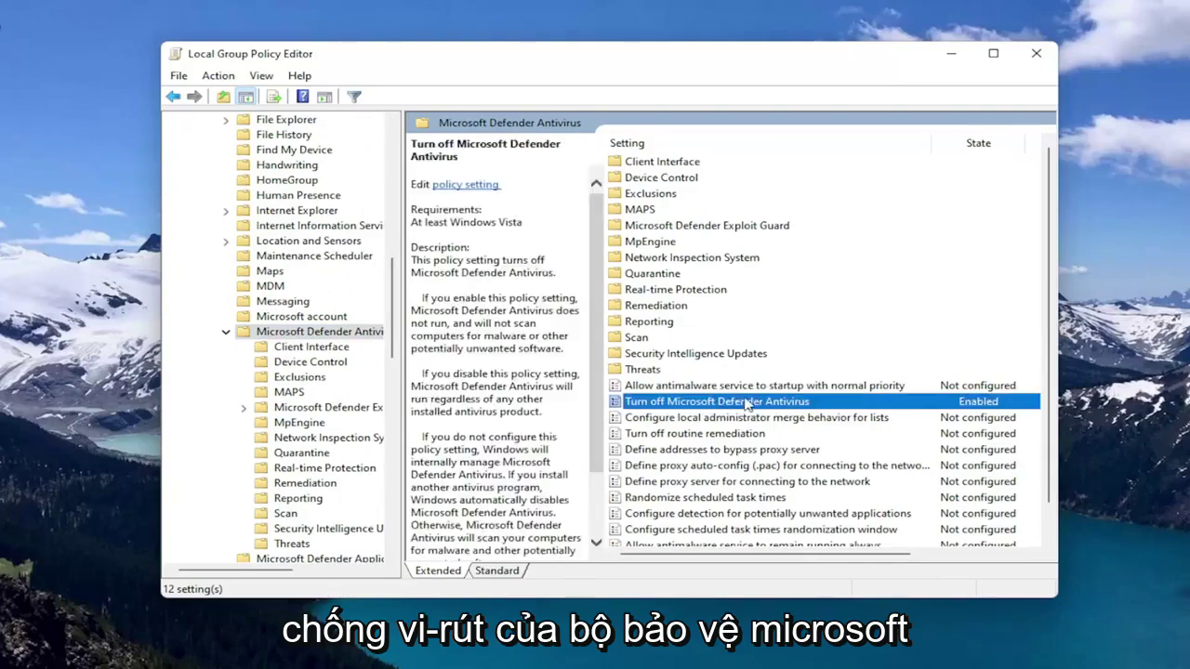
double_click(759, 406)
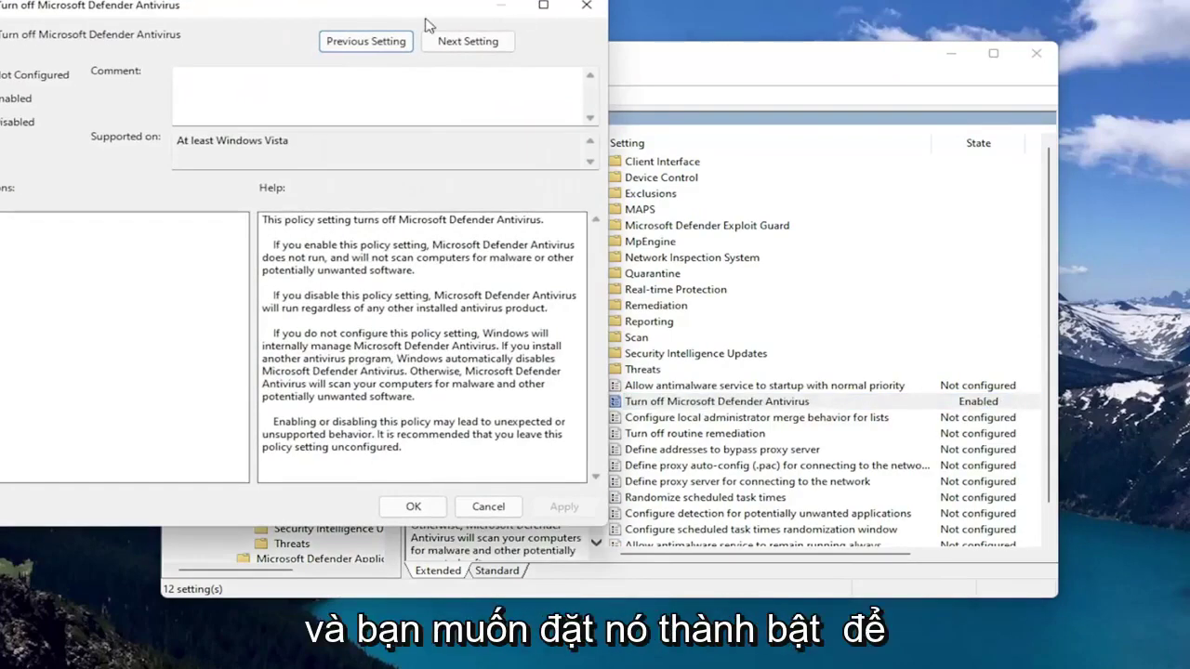
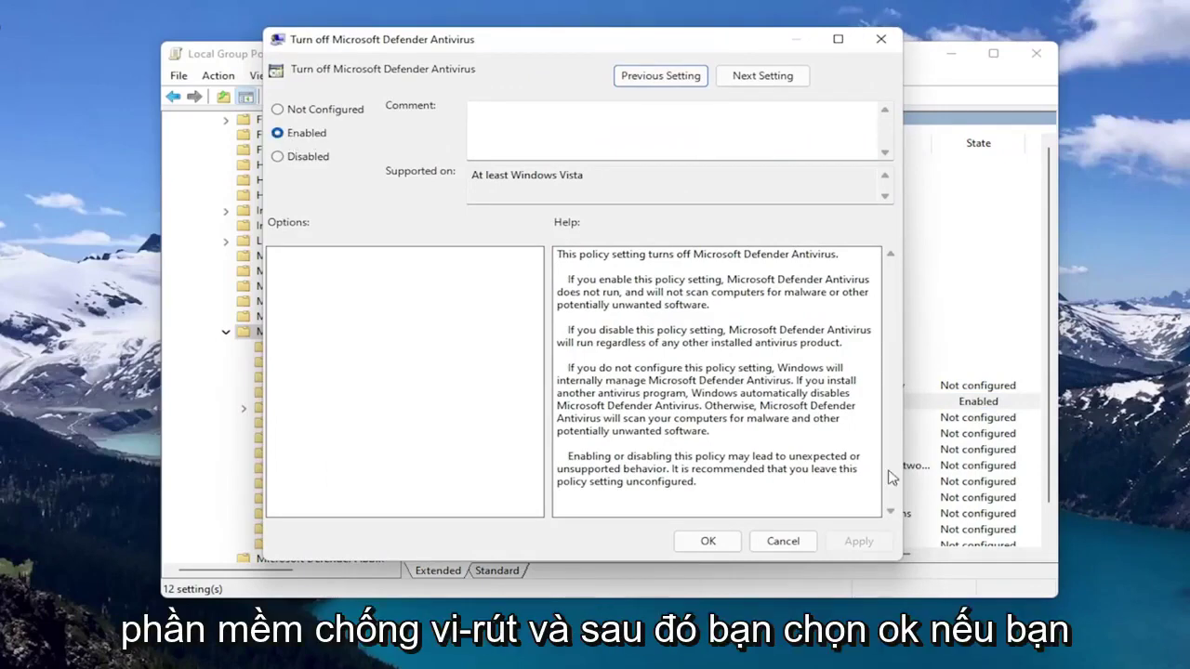
Step: Confirm the Enabled setting for Turn off Microsoft Defender Antivirus, then reopen the policy to verify it
left_click(714, 542)
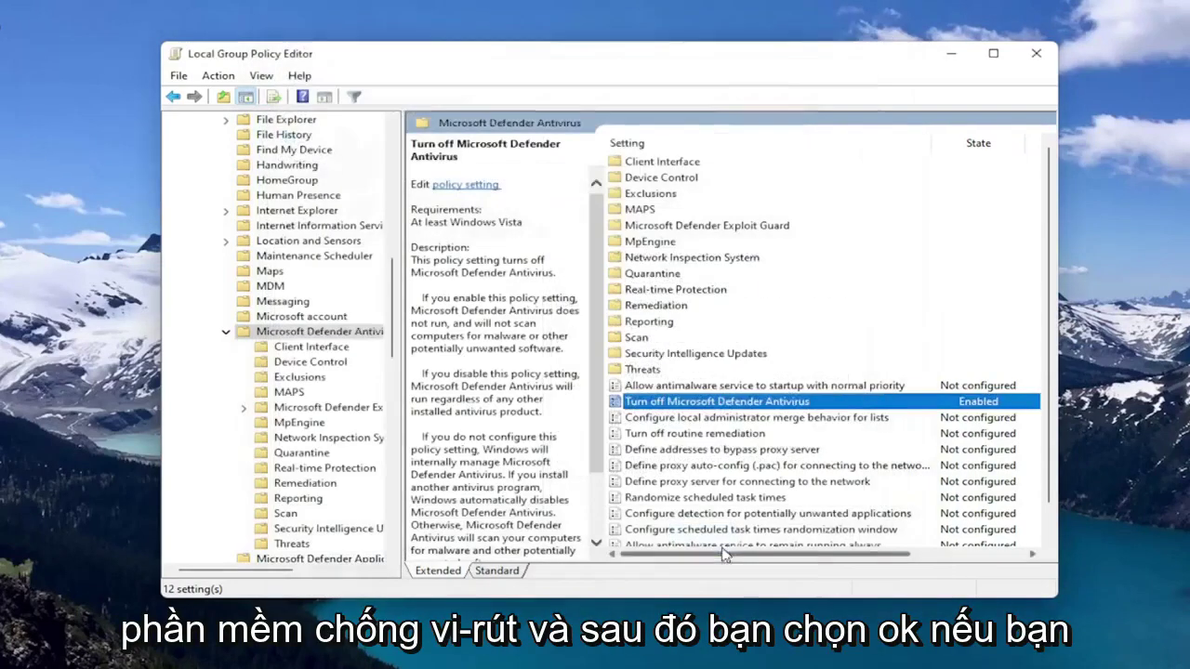
double_click(693, 407)
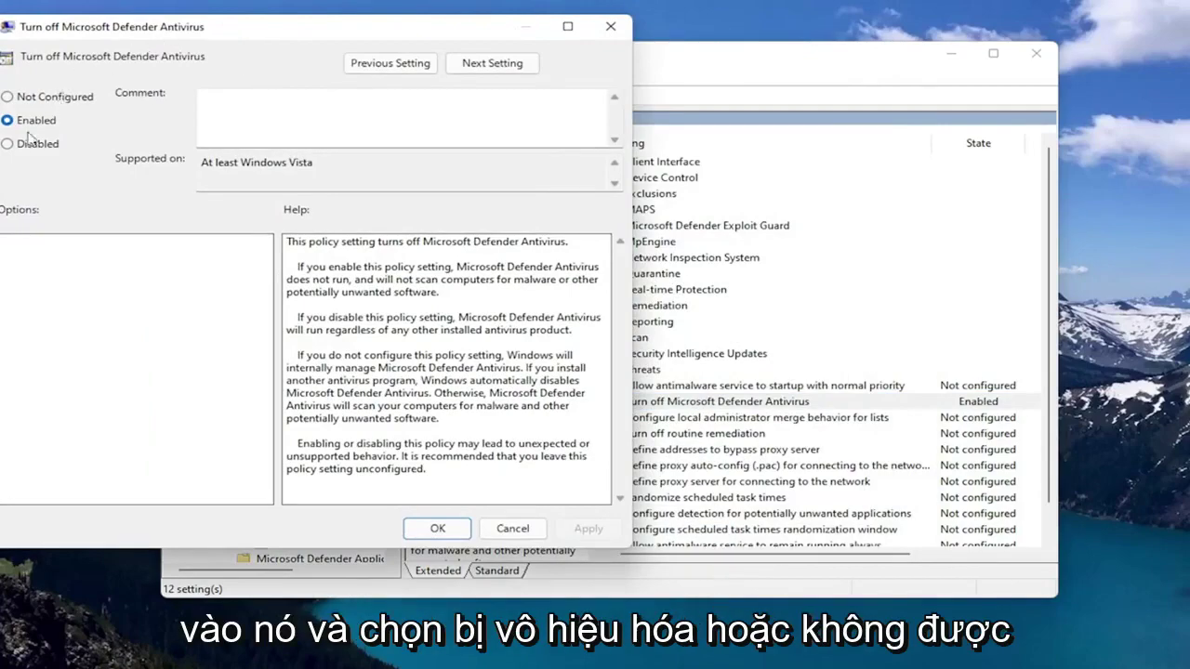
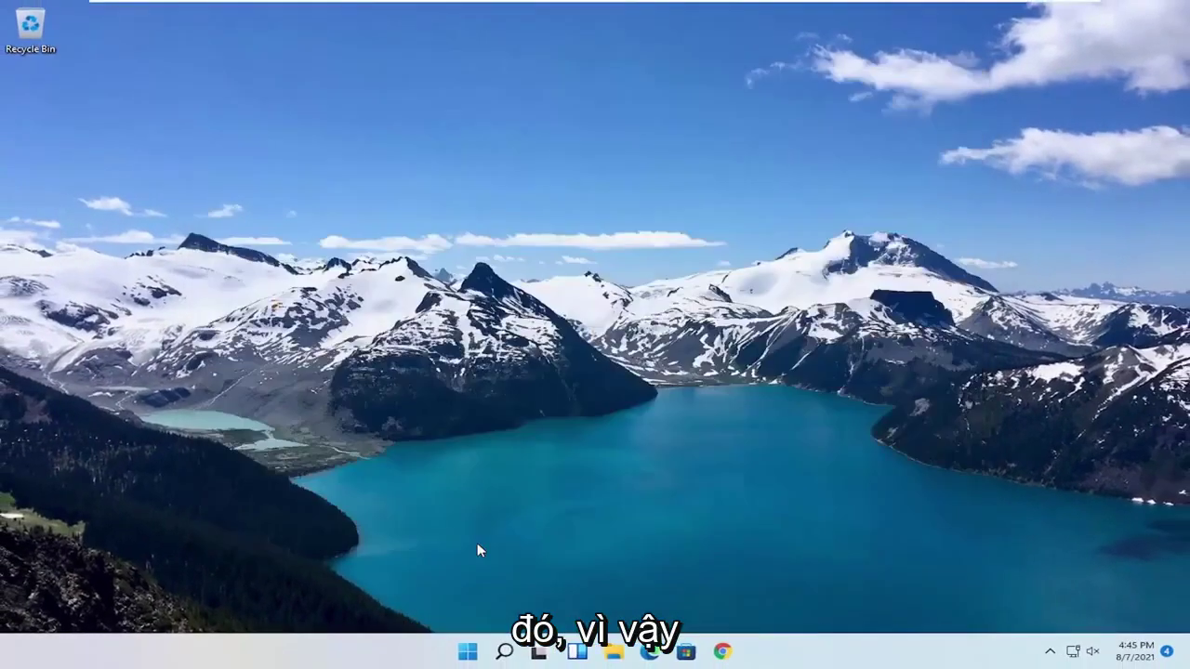
Step: Launch Registry Editor as administrator from a 'regedit' search and approve the UAC prompt
left_click(503, 660)
type("regedit")
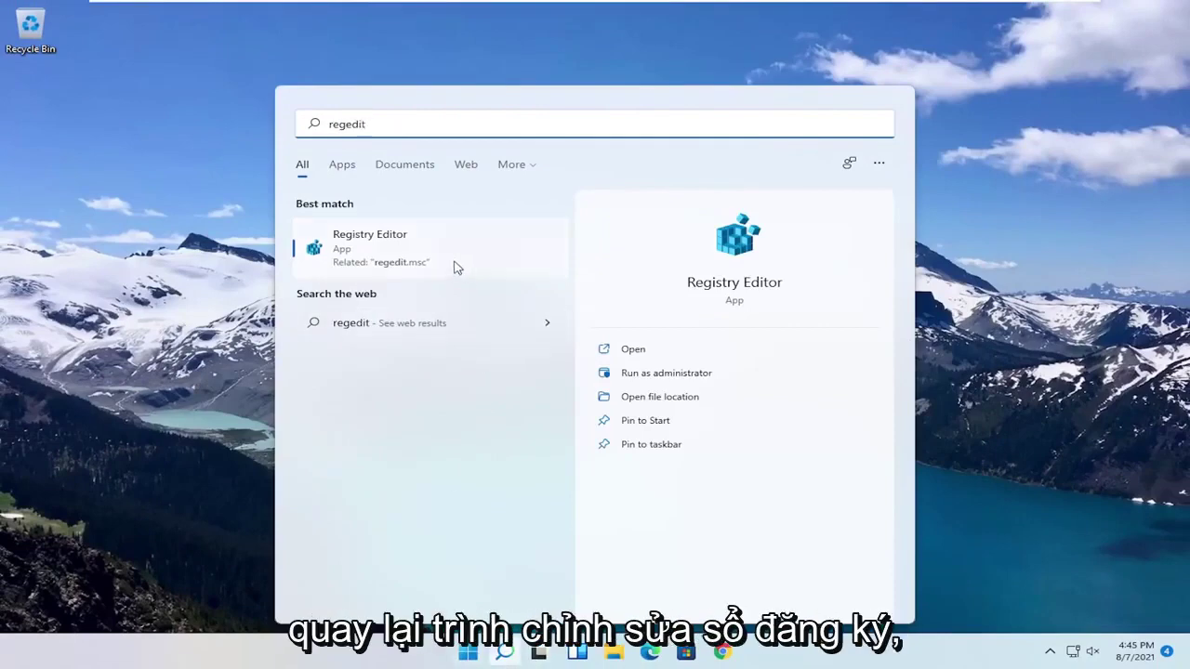
right_click(376, 251)
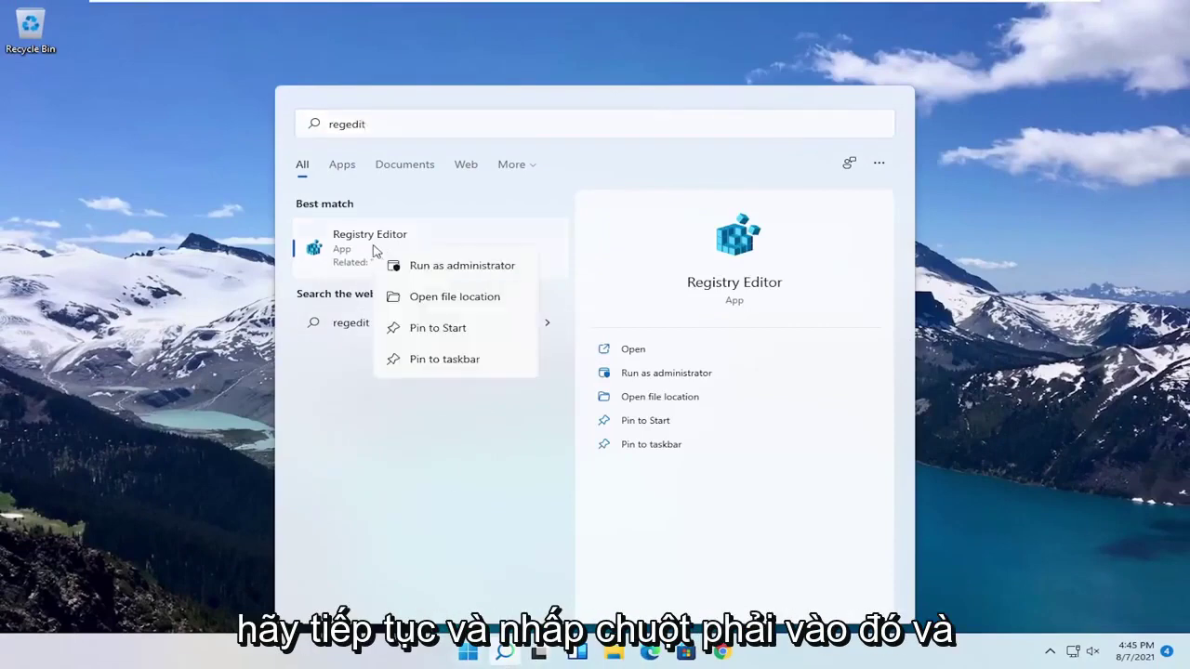
left_click(420, 268)
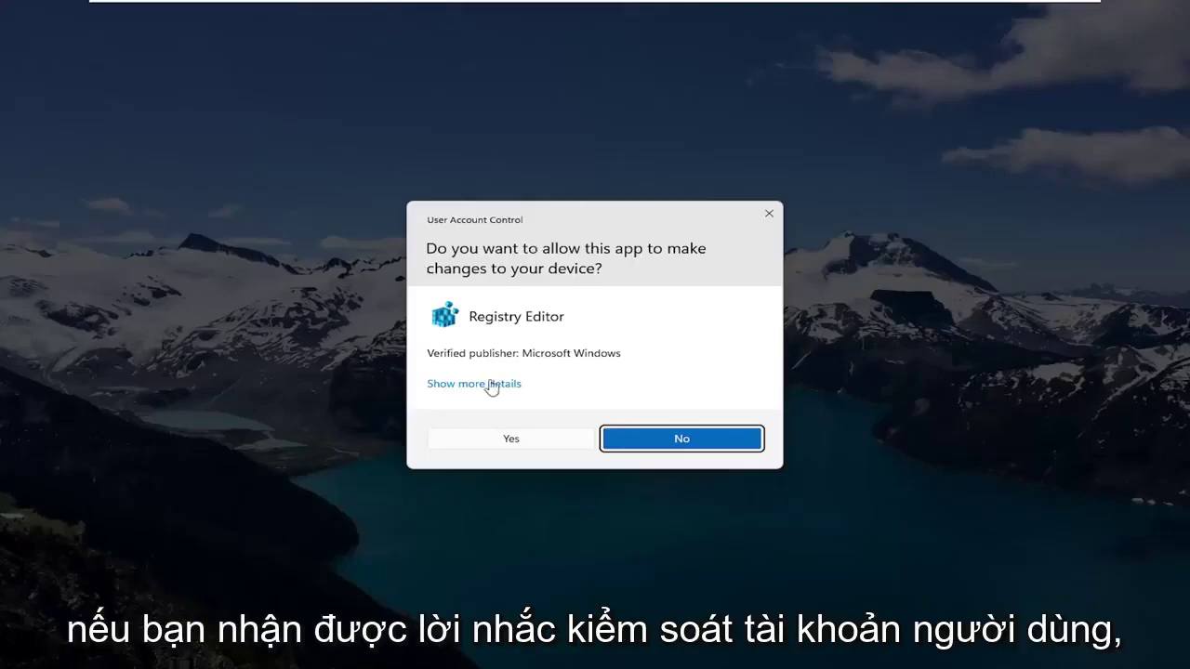
left_click(489, 442)
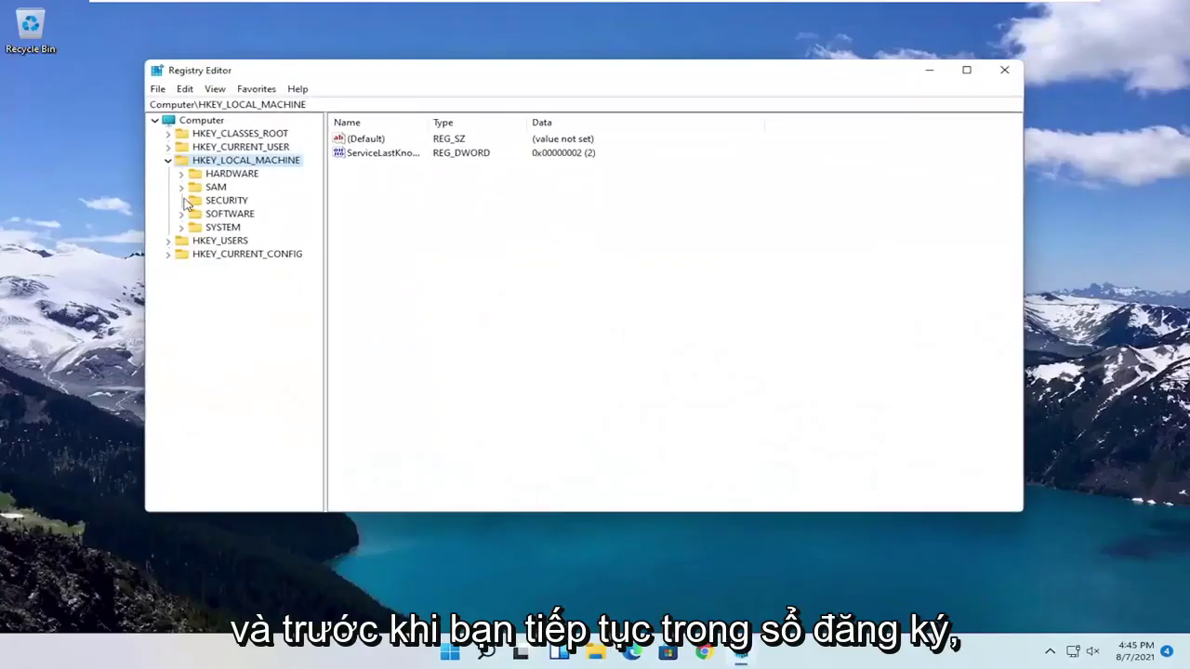
Step: Collapse HKEY_LOCAL_MACHINE to the Computer root, then cancel a registry export to Desktop
left_click(167, 160)
left_click(207, 120)
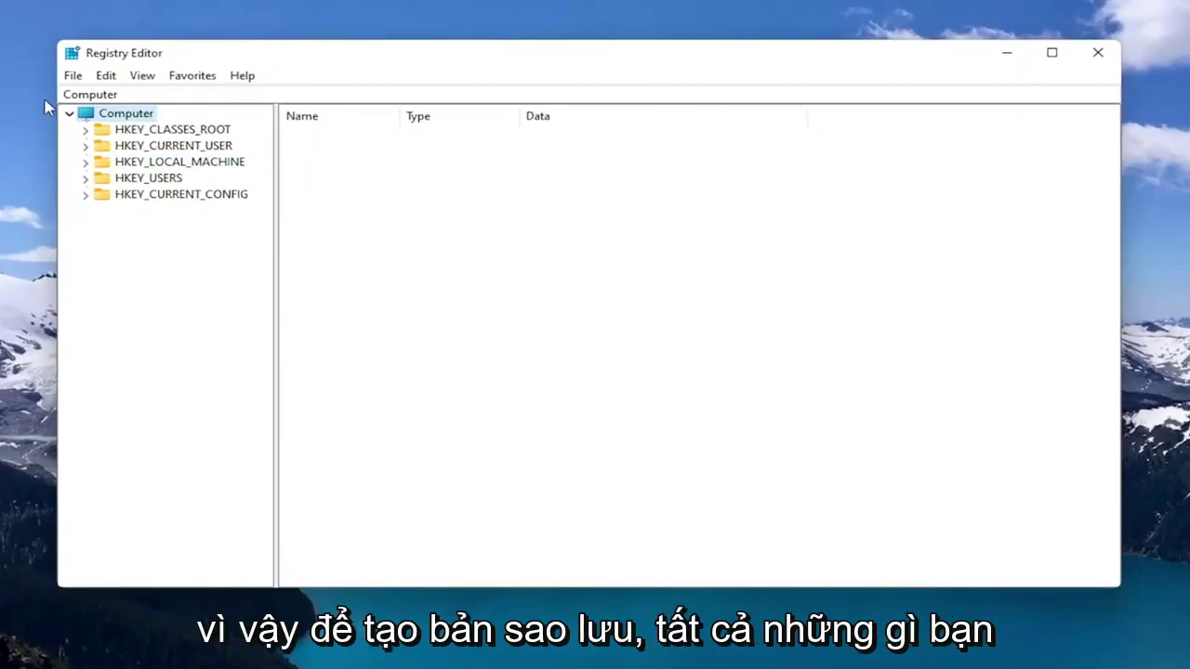
left_click(73, 75)
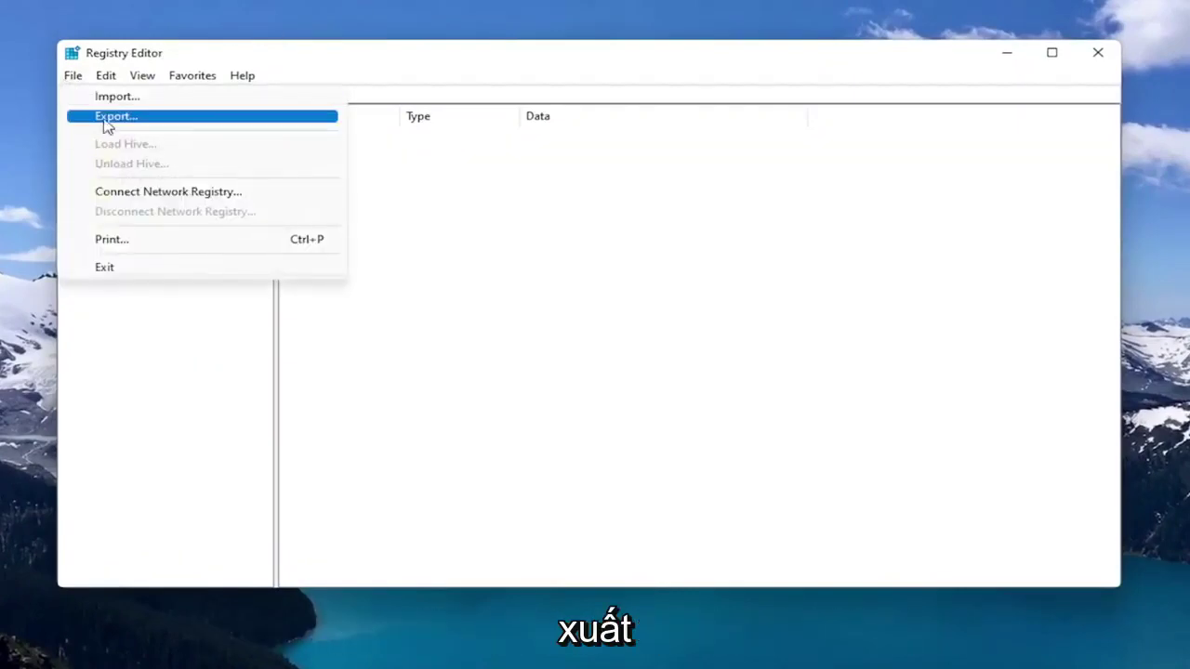
left_click(105, 122)
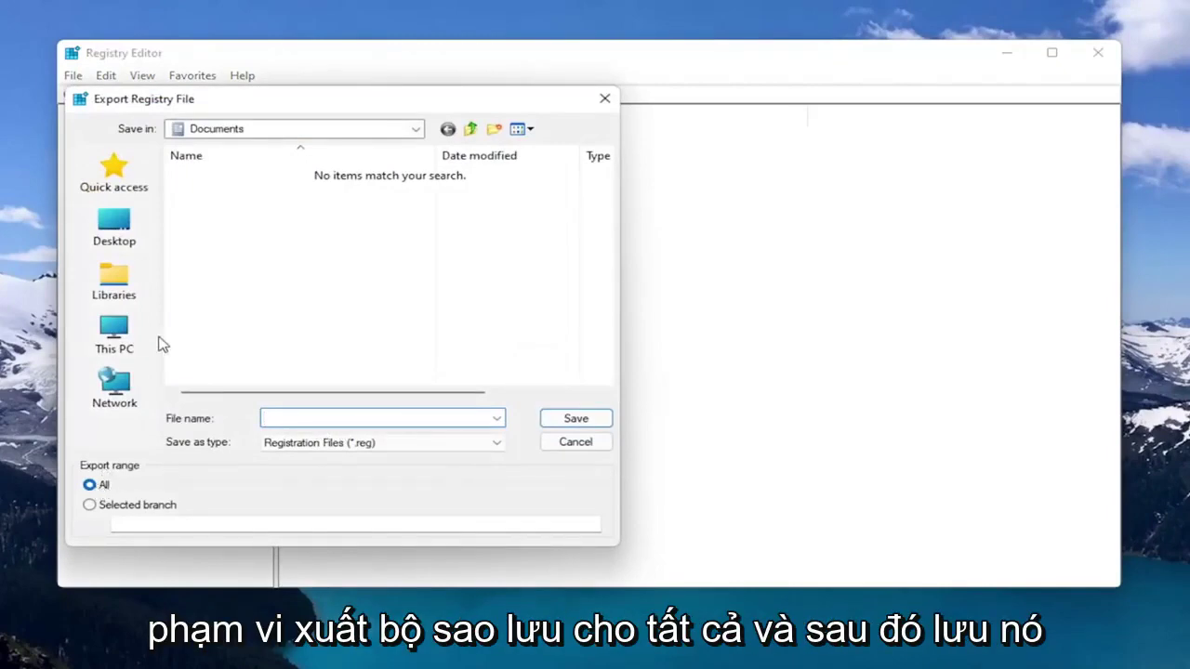
left_click(116, 232)
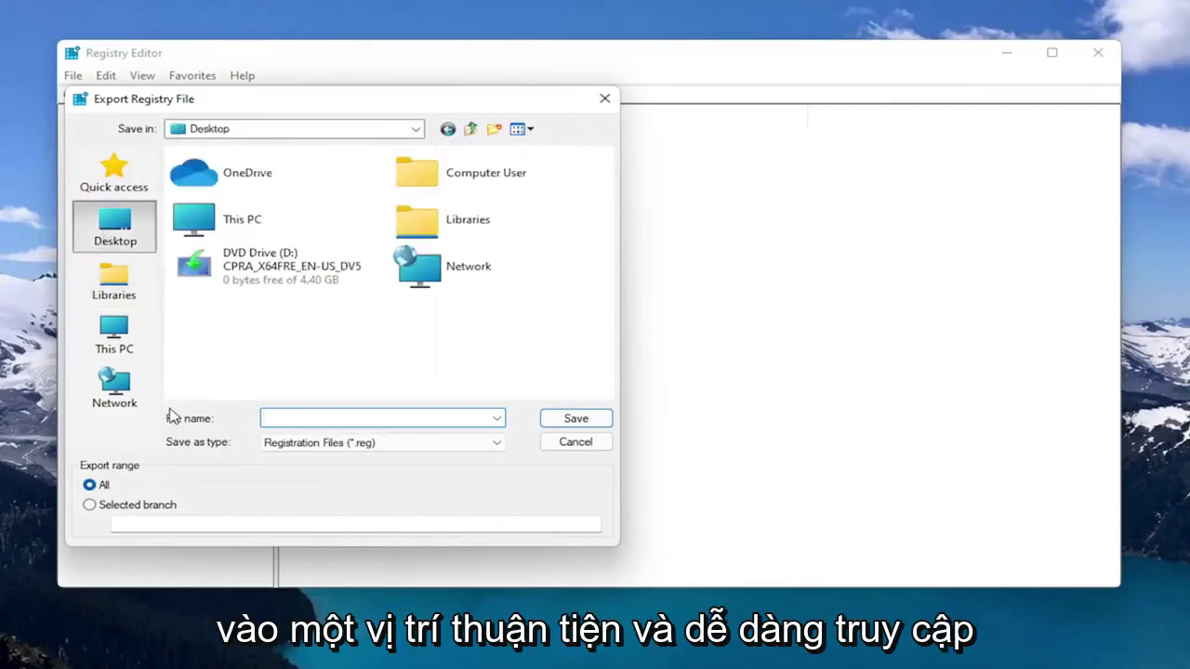
left_click(566, 448)
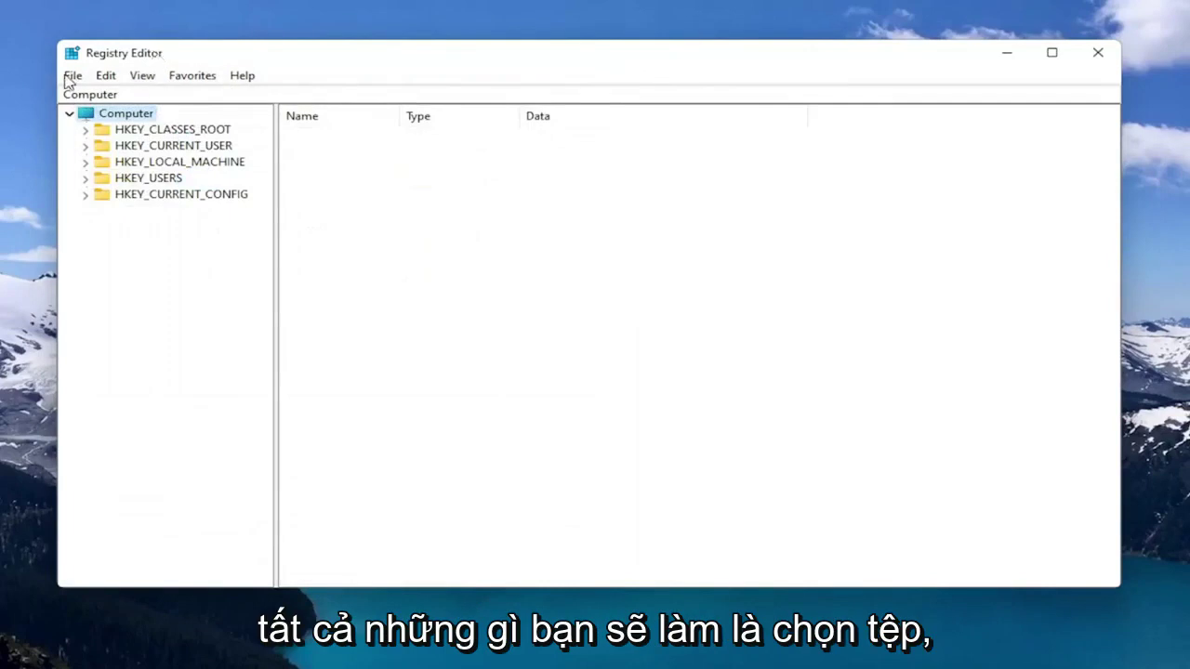
Step: Start a registry import and browse to the Desktop for a backup file
left_click(71, 78)
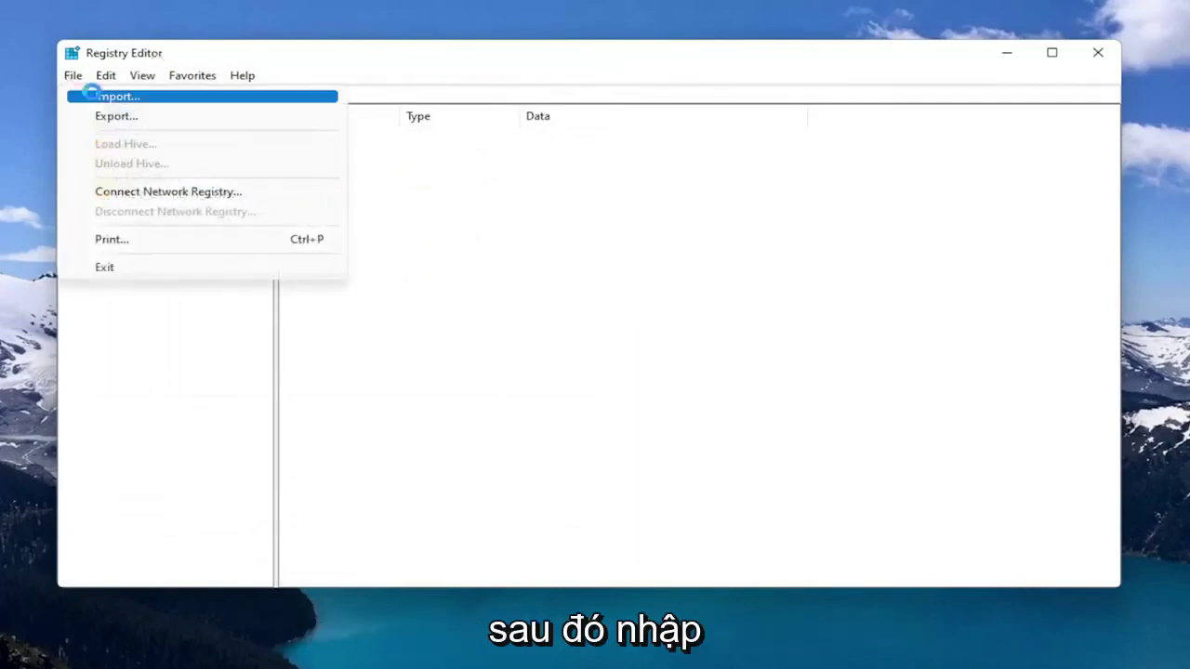
left_click(87, 96)
left_click(140, 243)
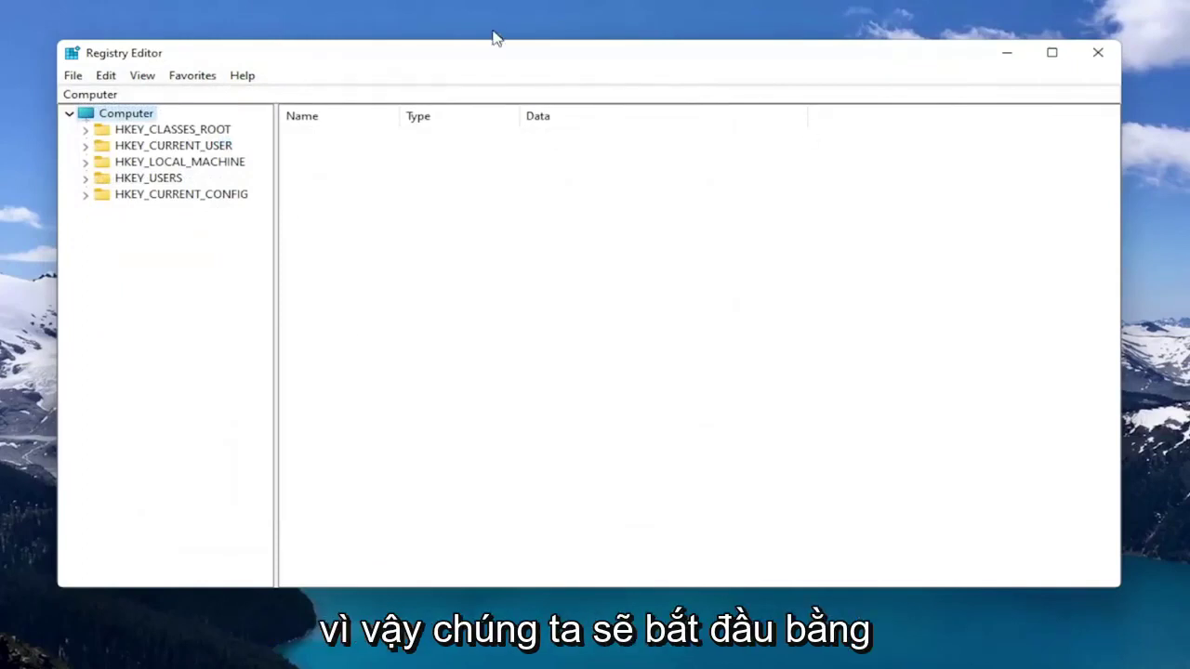
Step: Navigate to HKEY_LOCAL_MACHINE\SOFTWARE\Policies\Microsoft\Windows Defender in the key tree
double_click(191, 163)
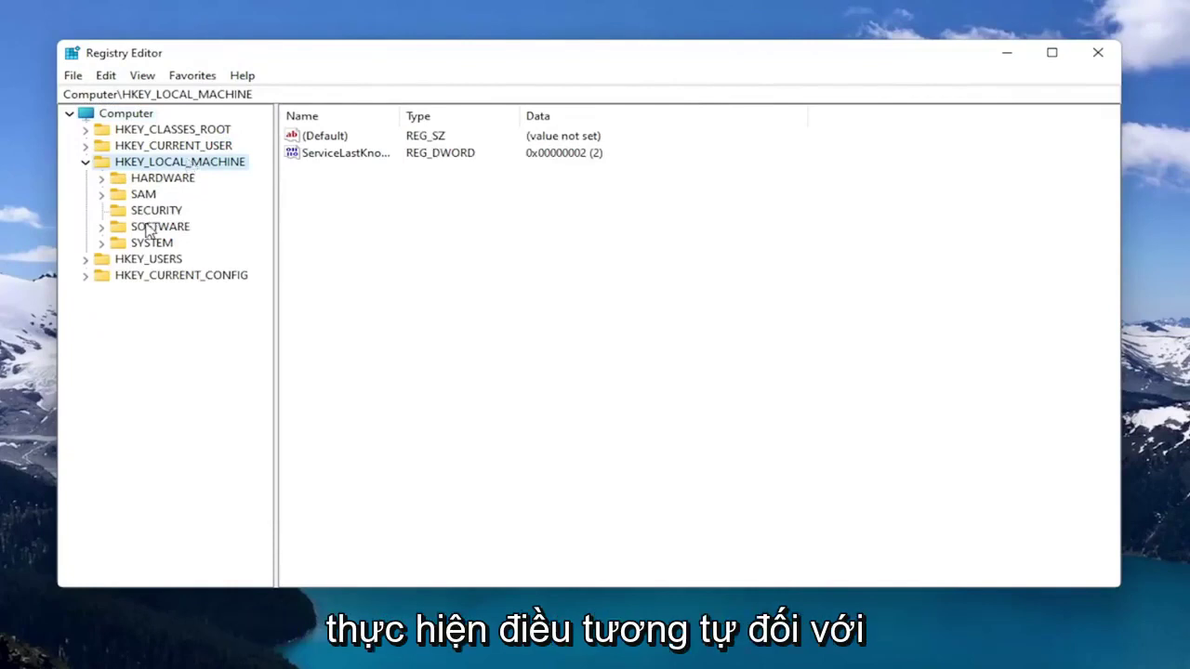
double_click(158, 227)
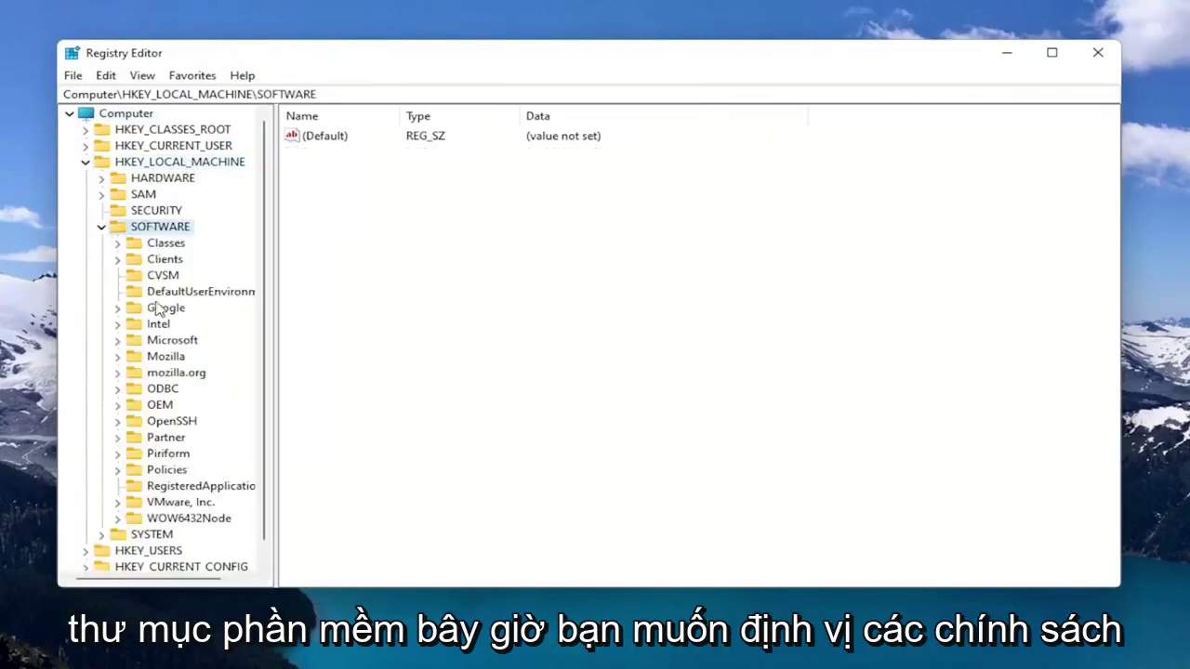
left_click(165, 472)
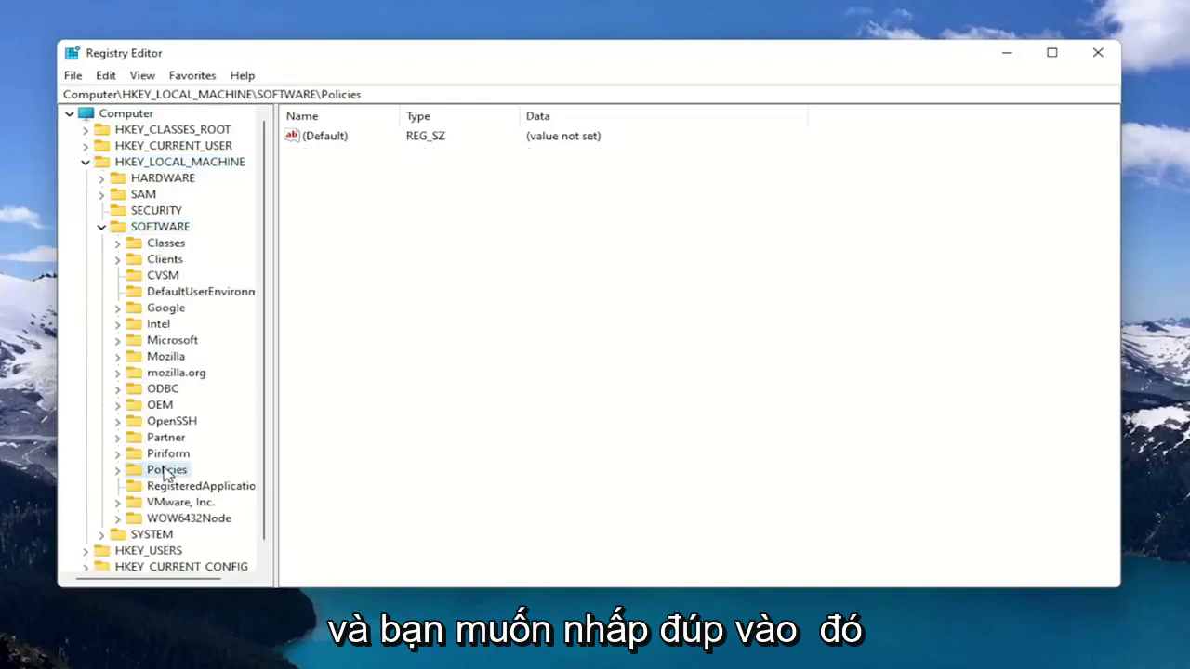
double_click(164, 471)
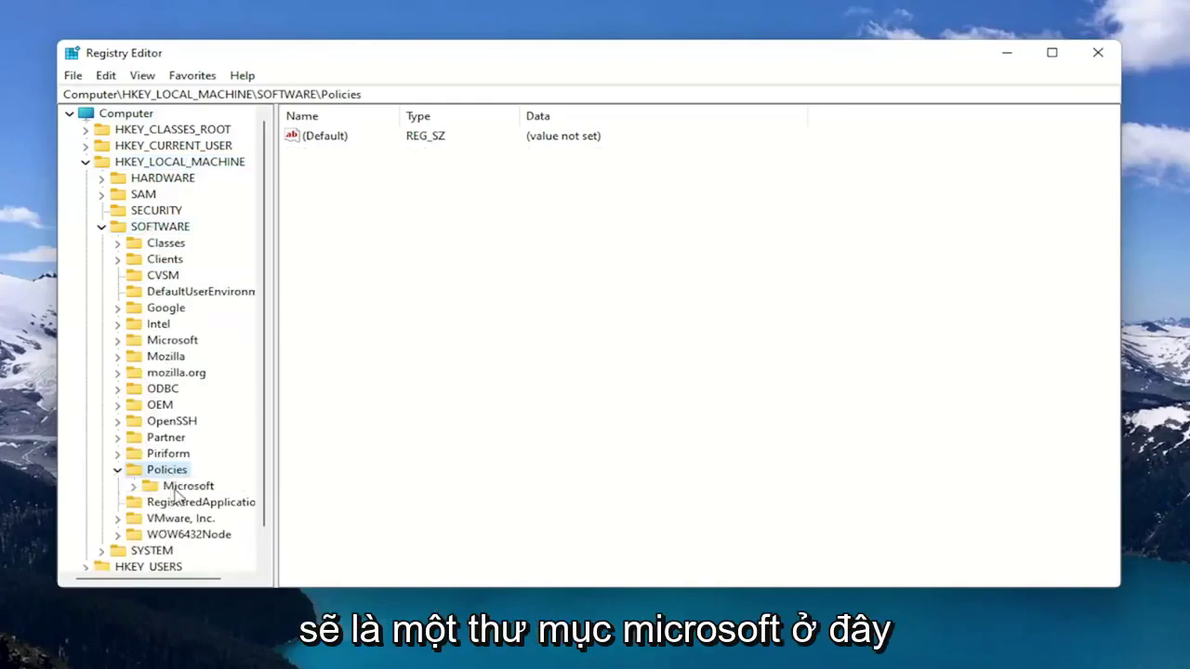
double_click(174, 487)
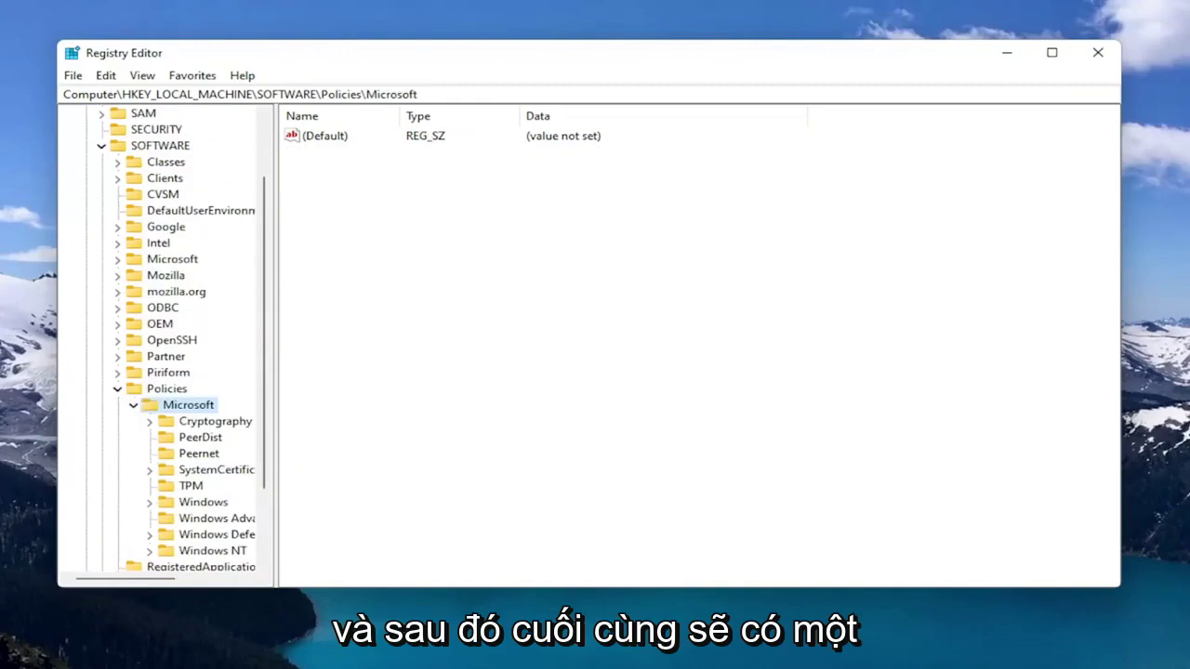
left_click_drag(273, 520, 377, 522)
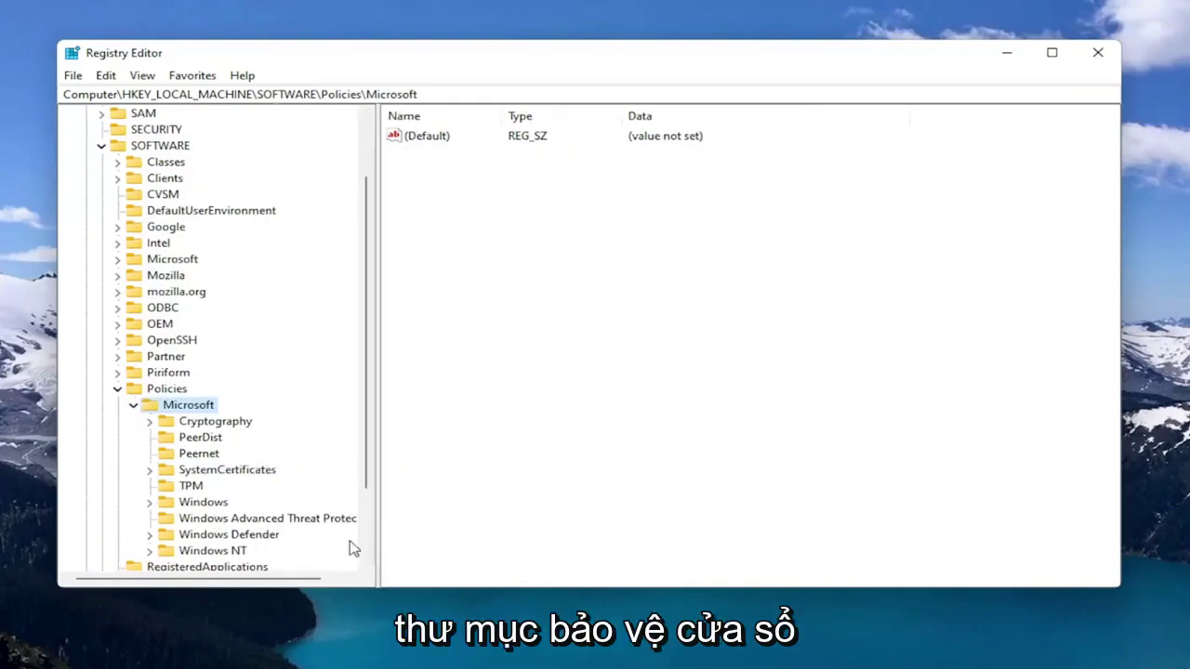
left_click(236, 538)
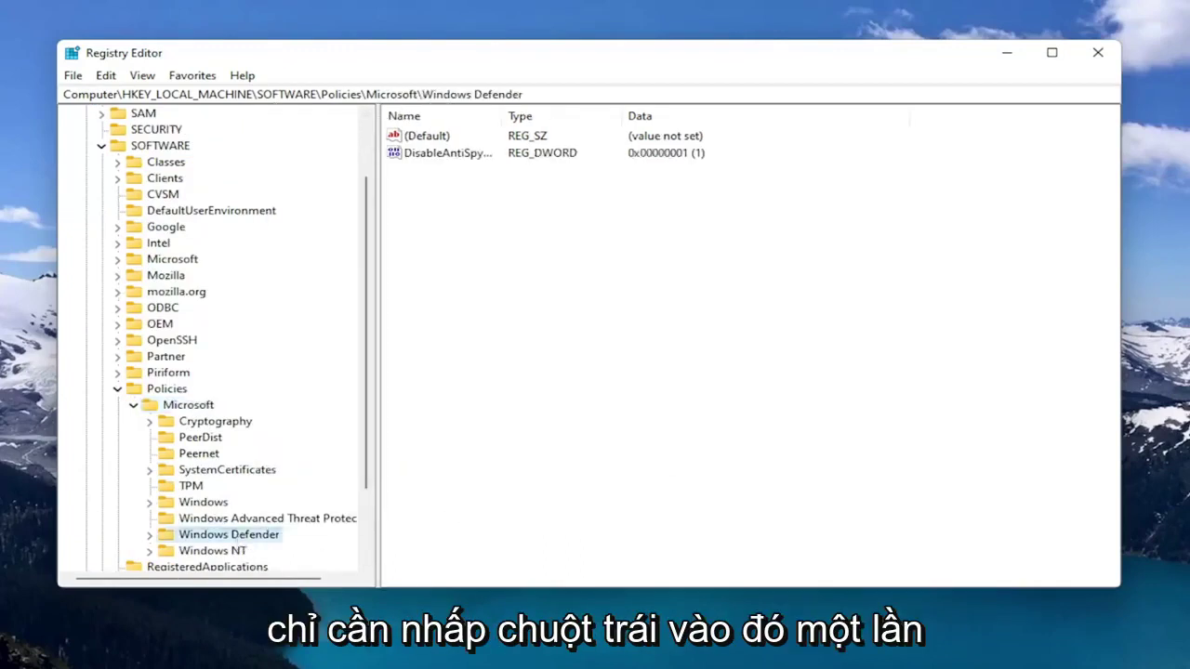
Step: Widen the Name column to show DisableAntiSpyware, then open and dismiss the New value menu
scroll(210, 527, "down", 1)
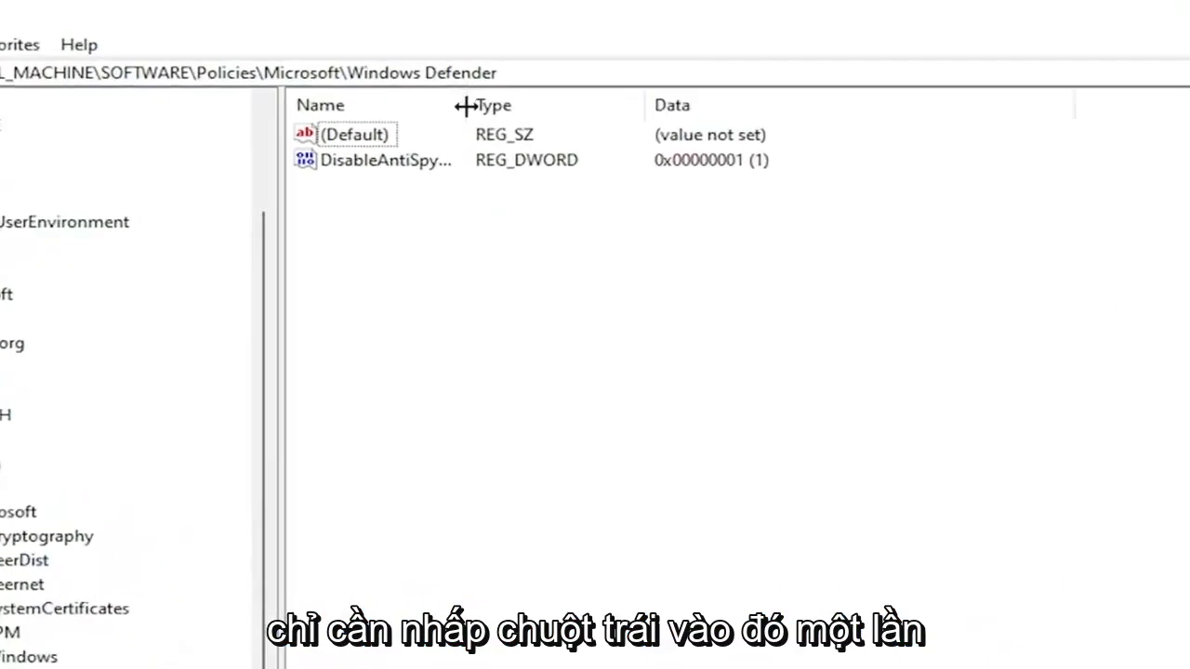
left_click_drag(501, 118, 616, 118)
right_click(458, 261)
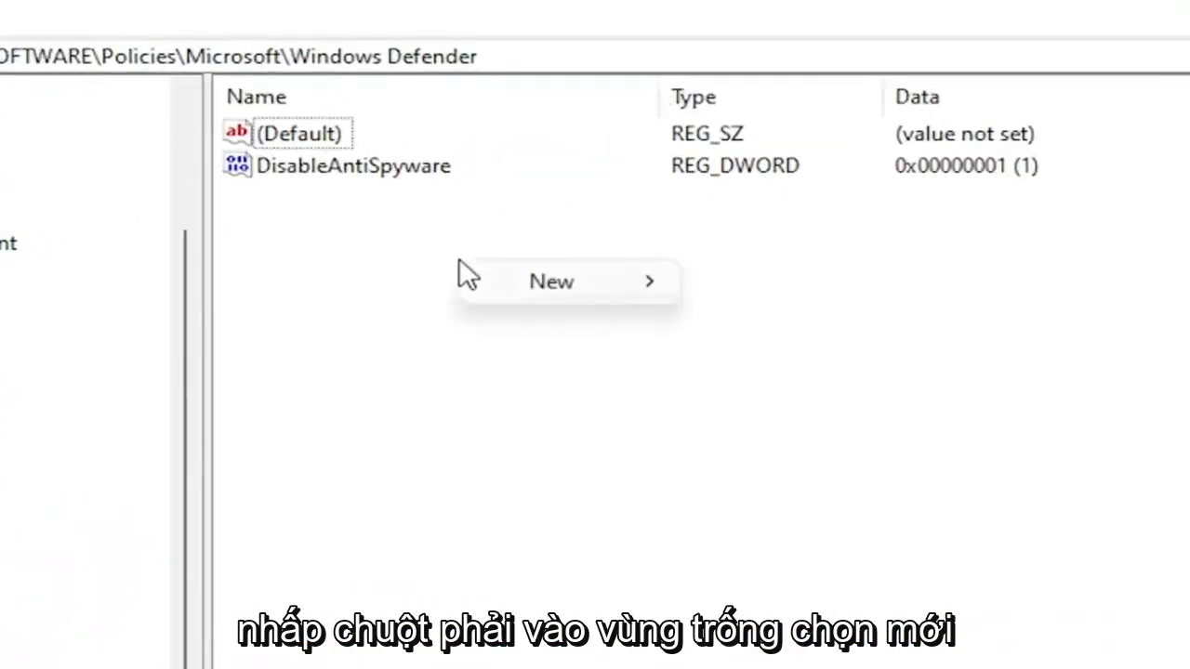
mouse_move(576, 294)
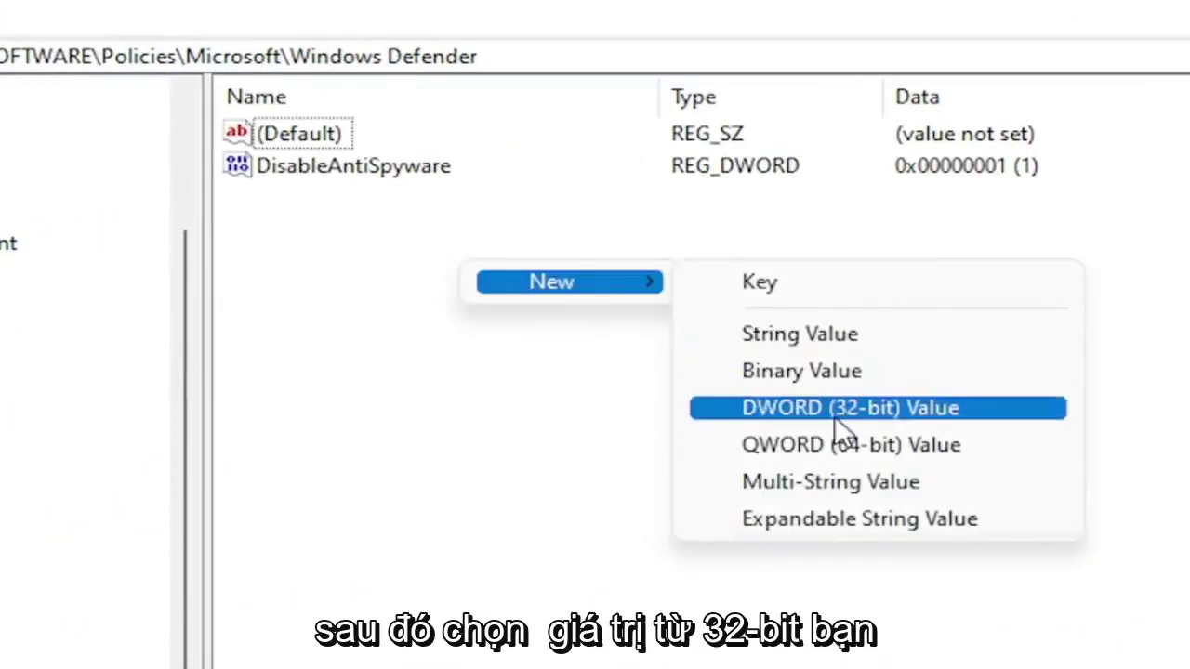
left_click(571, 437)
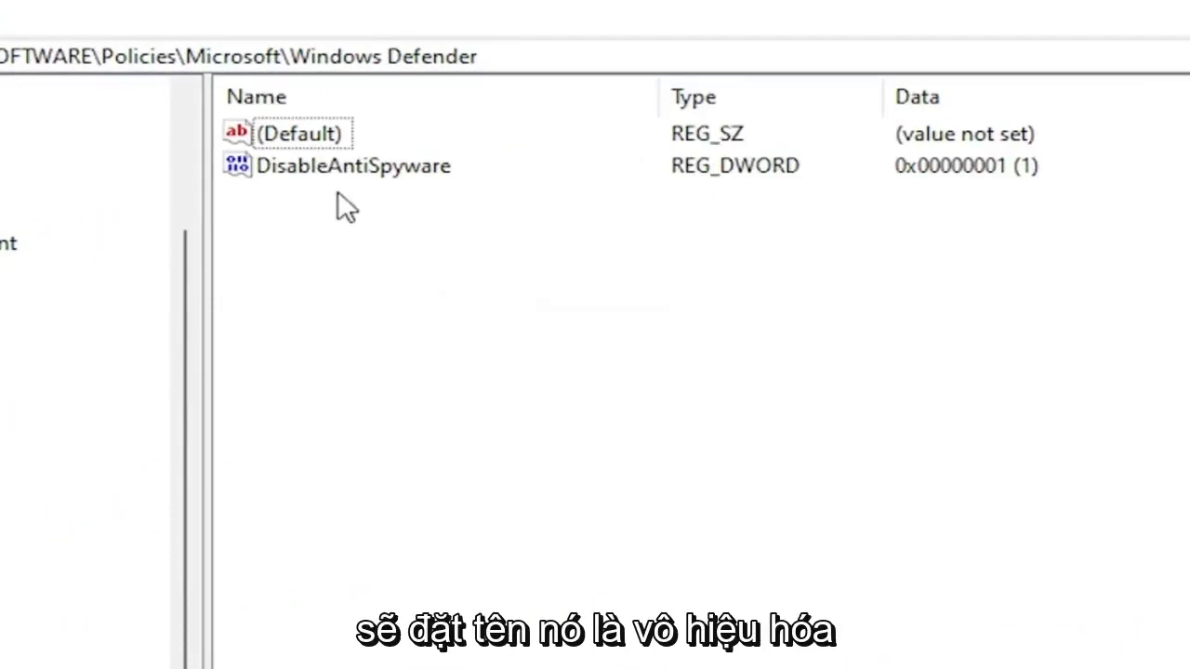
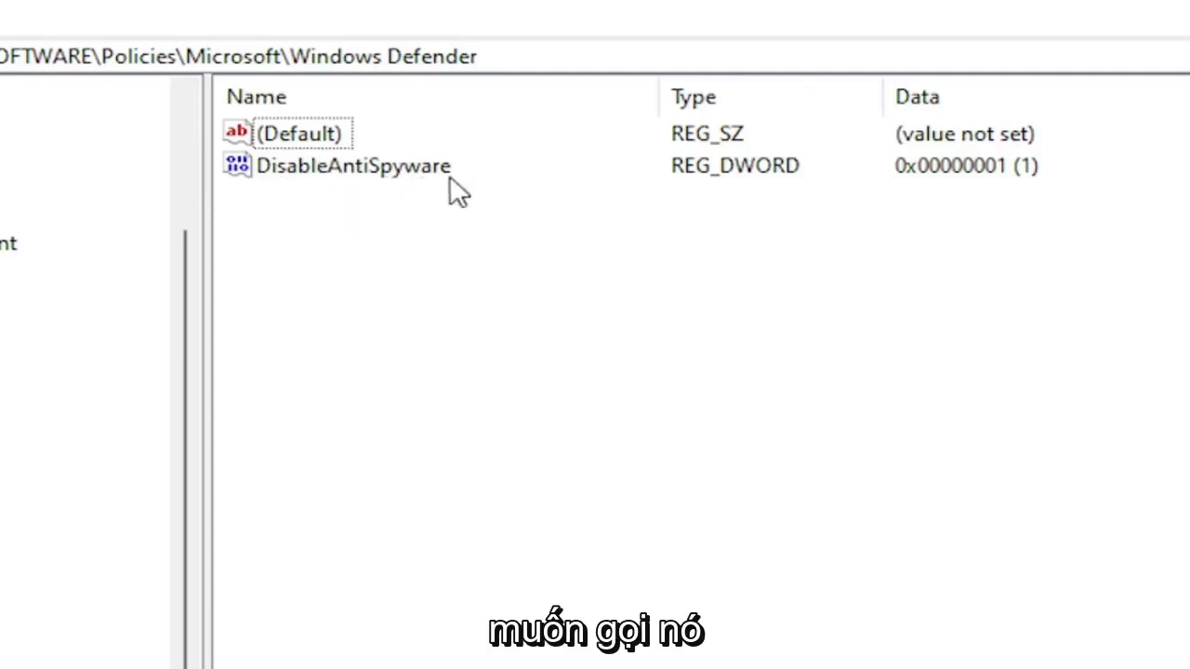
Step: Open the DisableAntiSpyware DWORD for editing to confirm its hexadecimal value data is 1
double_click(369, 168)
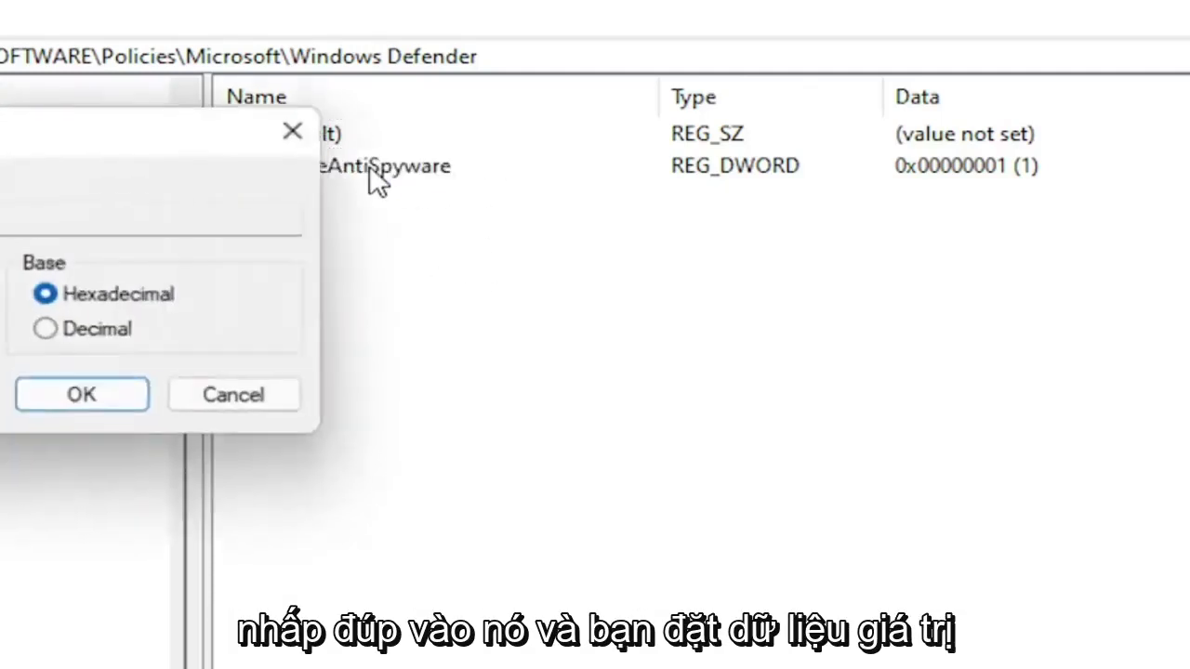
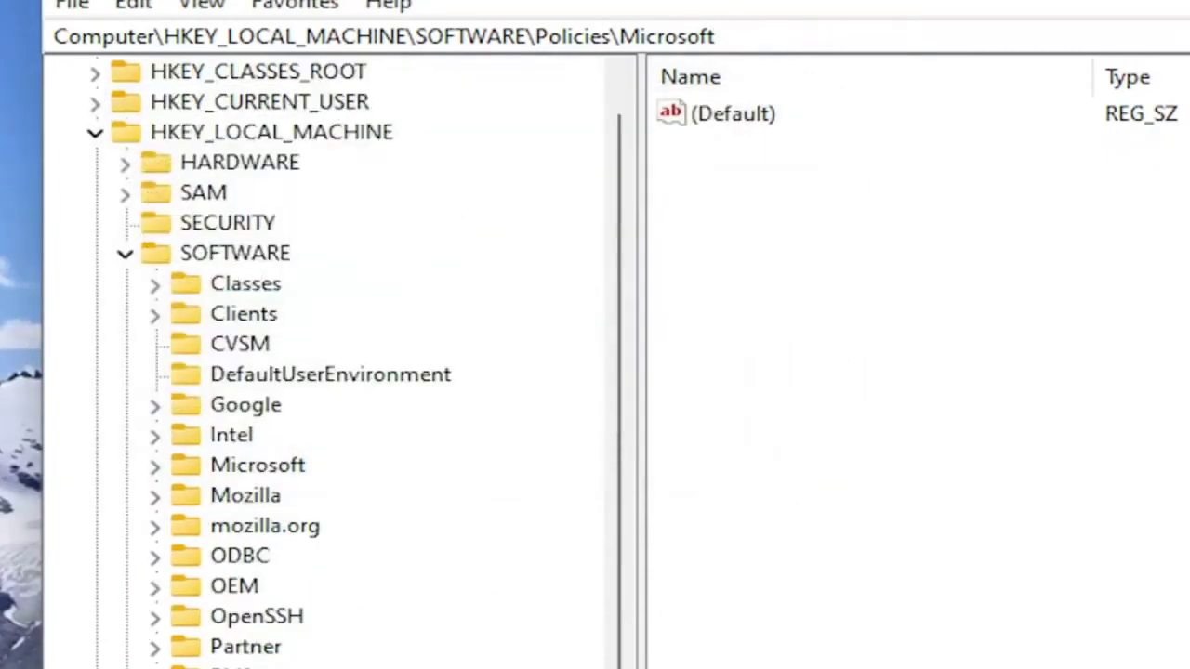
Step: Collapse SOFTWARE and HKEY_LOCAL_MACHINE so only the top-level hives under Computer show
left_click(125, 253)
left_click(95, 132)
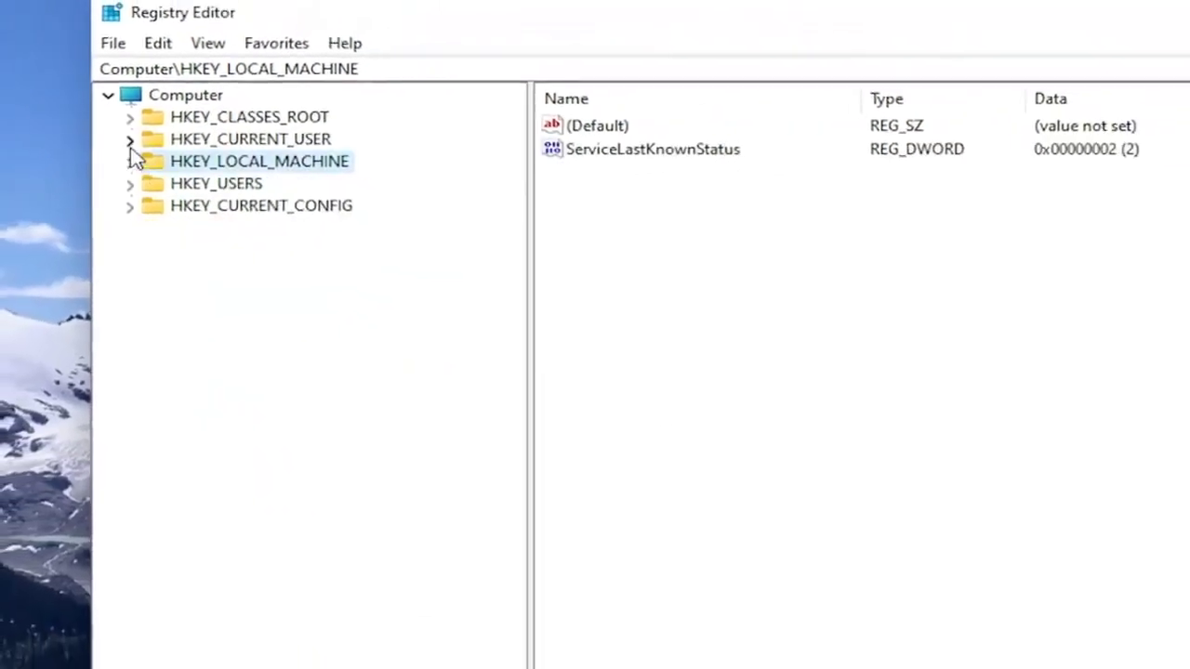
Step: Close Registry Editor and restart the computer from the Start button's context menu
left_click(1158, 50)
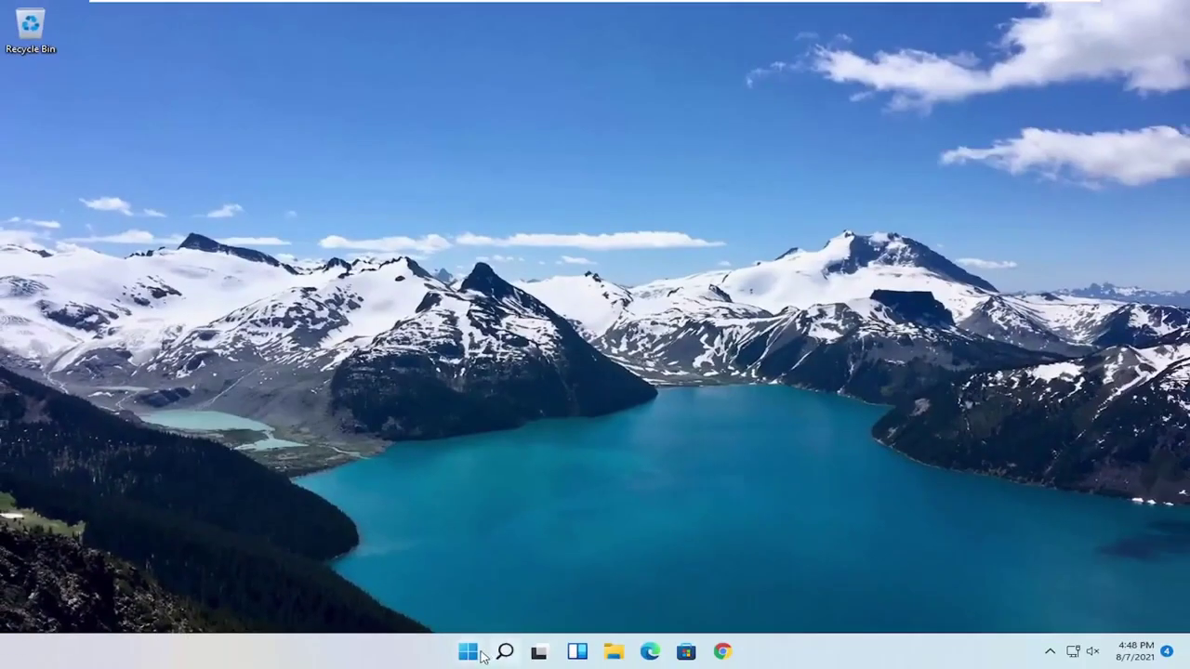
right_click(482, 656)
key("alt+shift")
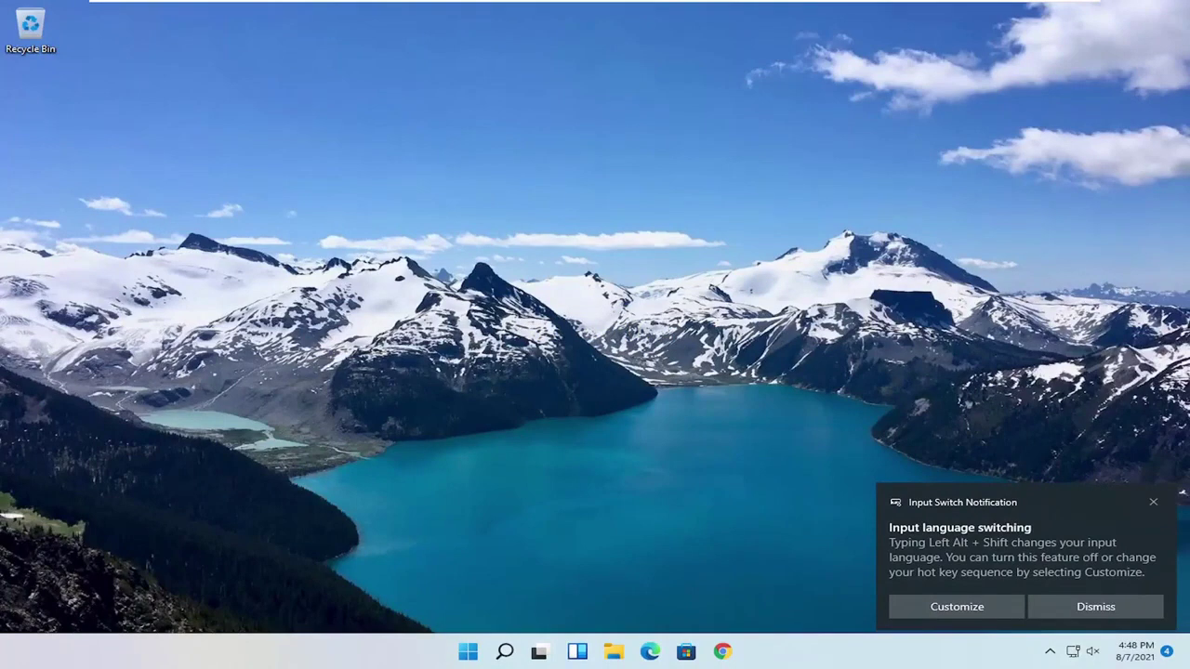
left_click(1154, 502)
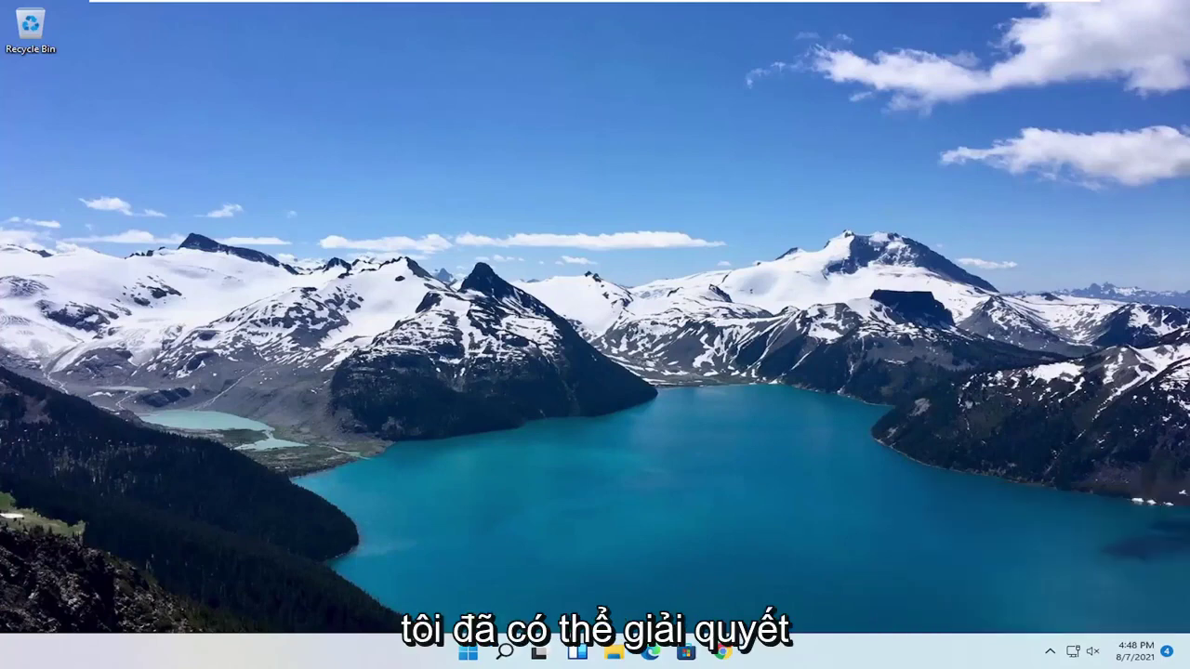